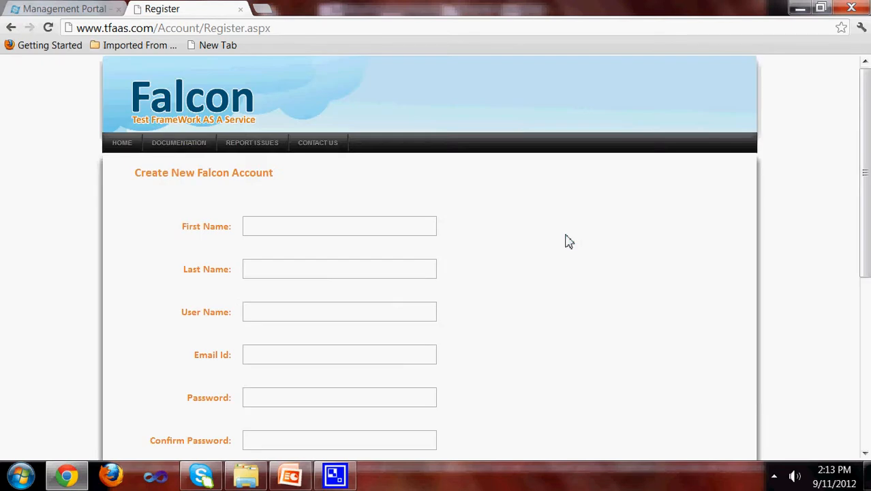
Step: Enter the first name, last name and user name, correcting stray characters in the first name and user name
left_click(280, 227)
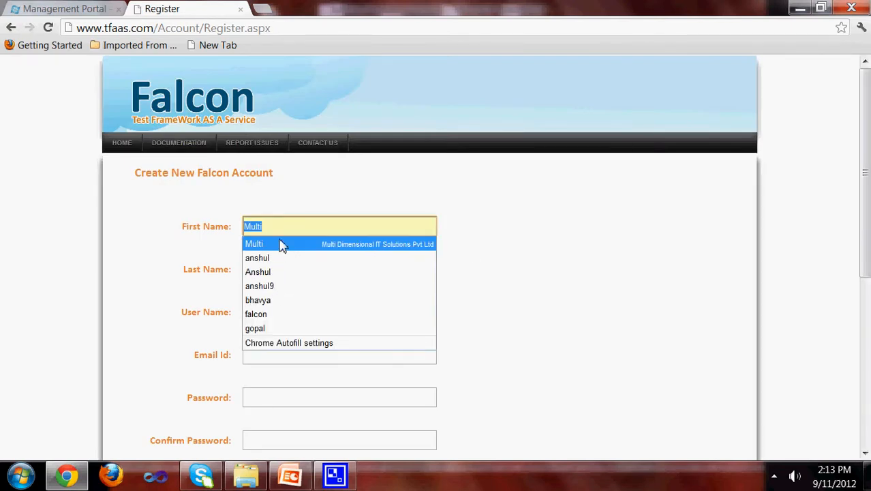
type("anshul10")
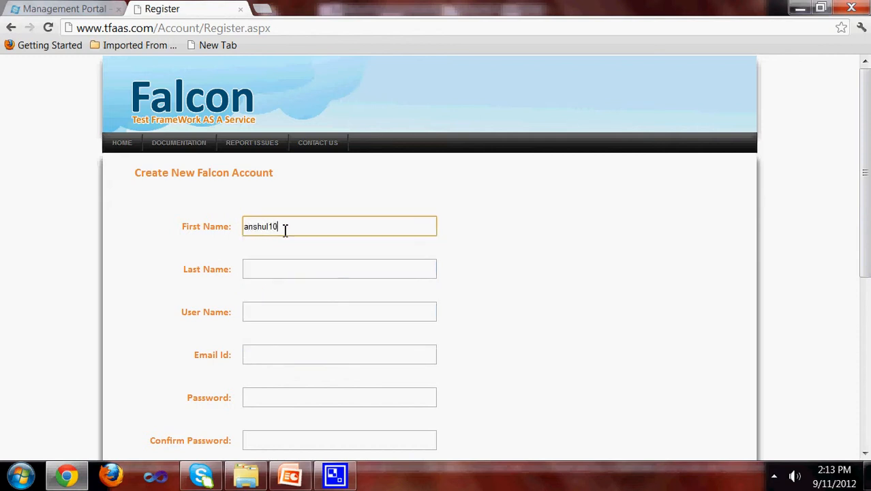
key("Tab")
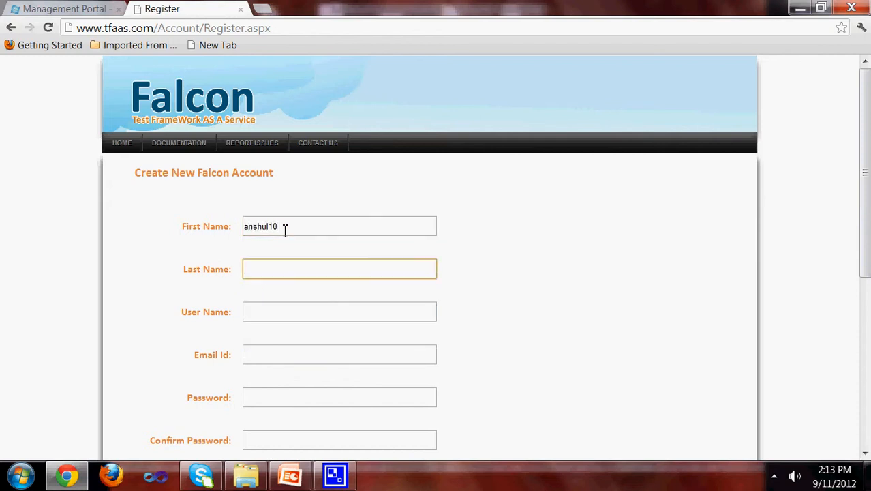
type("ras")
key("Down")
key("Tab")
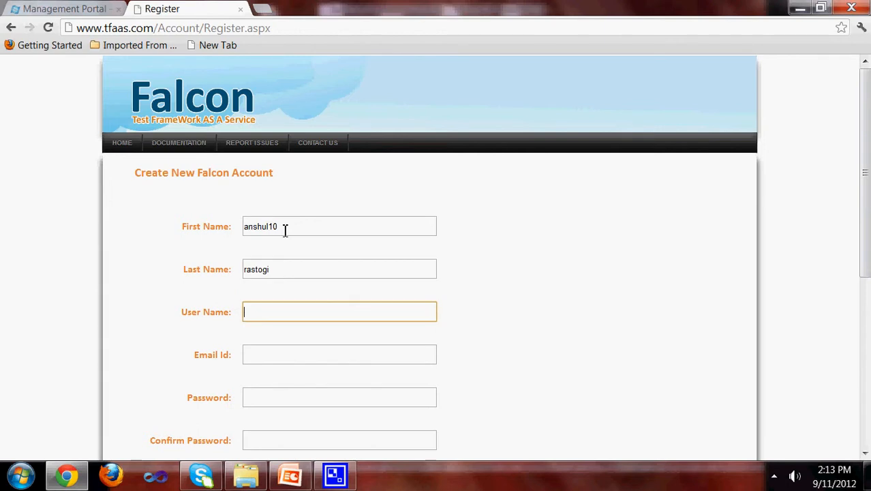
left_click(284, 231)
key("BackSpace")
key("BackSpace")
key("Tab")
key("Tab")
type("ansh")
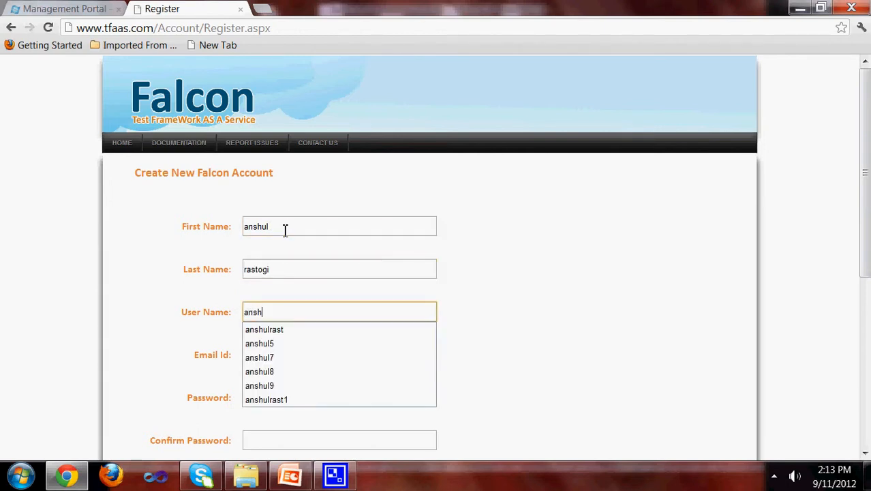
key("Down")
key("Down")
key("Down")
key("Down")
key("Down")
key("Down")
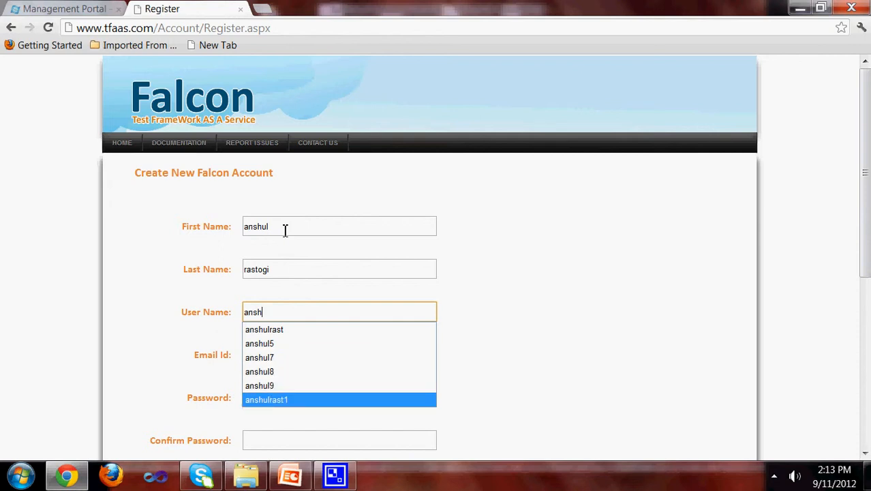
key("Tab")
left_click_drag(267, 313, 373, 309)
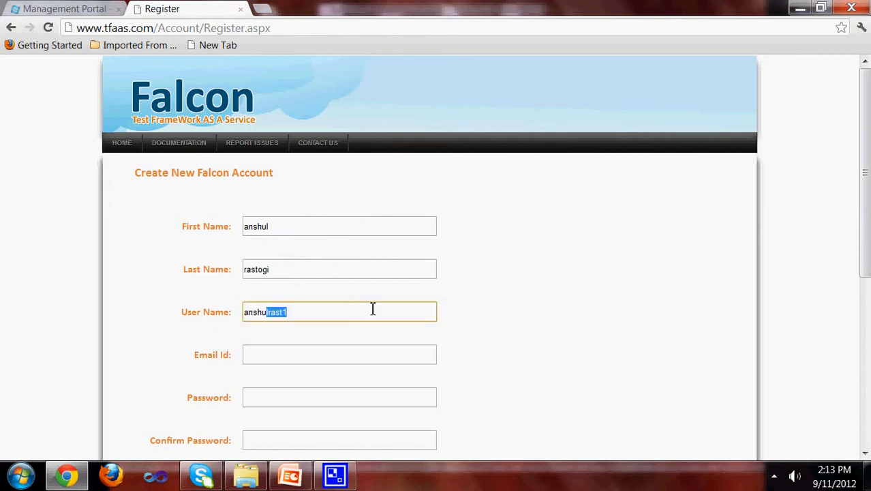
key("BackSpace")
type("10")
key("Tab")
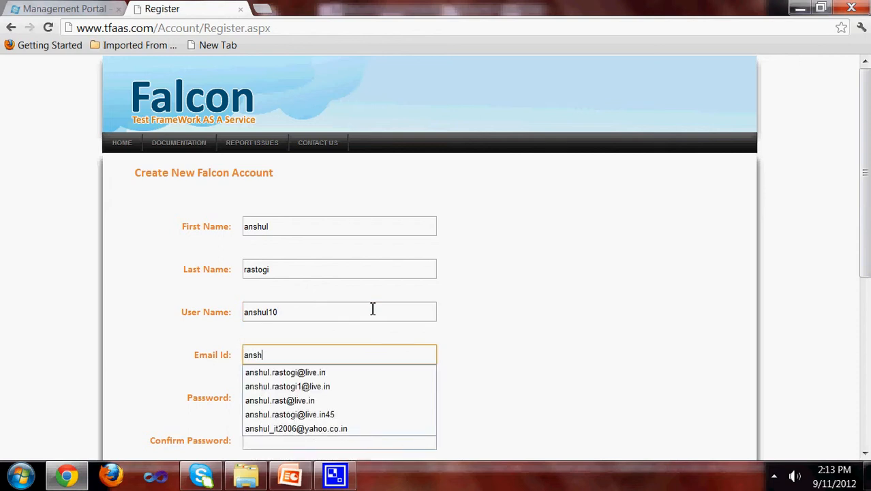
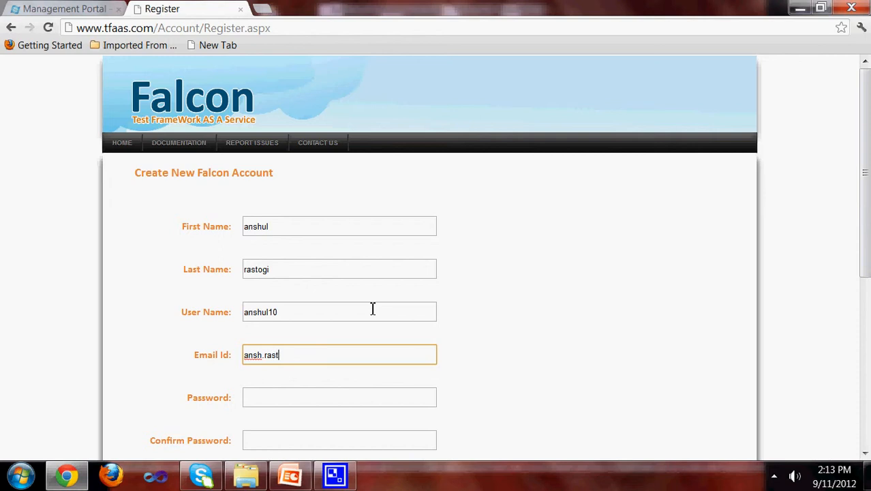
Step: Fill in the e-mail address and both password fields
key("Tab")
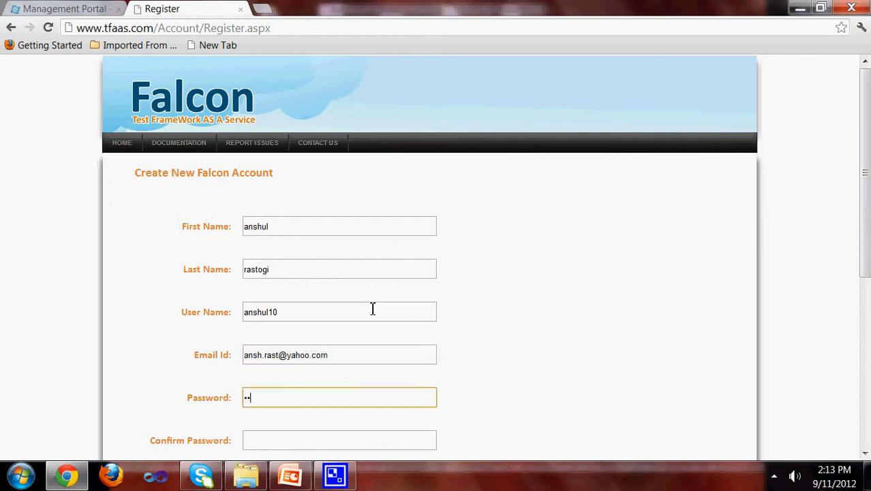
key("Tab")
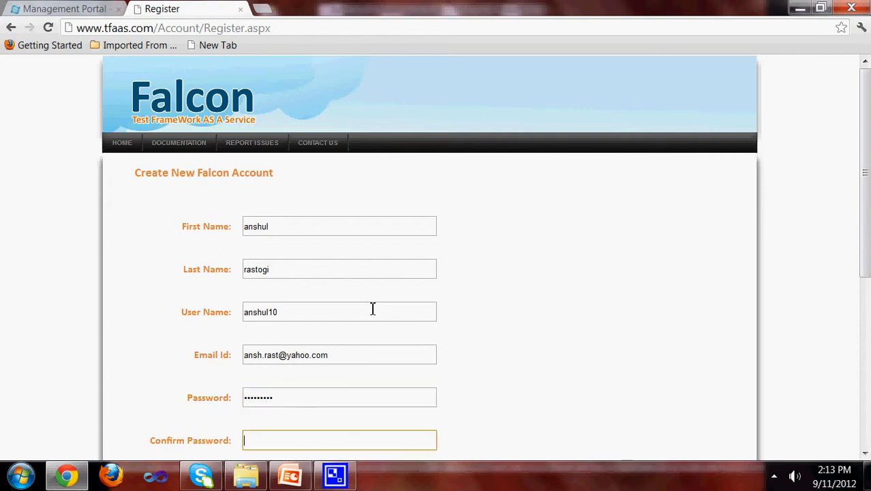
type("aaaa")
Step: Fill in the security answer, organization mditsol, contact number and country India, then create the account
scroll(372, 308, "down", 3)
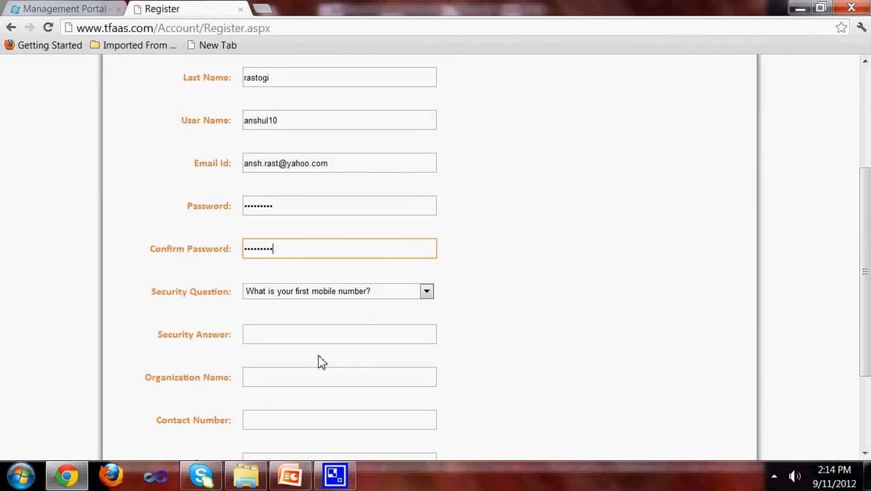
left_click(333, 339)
type("970")
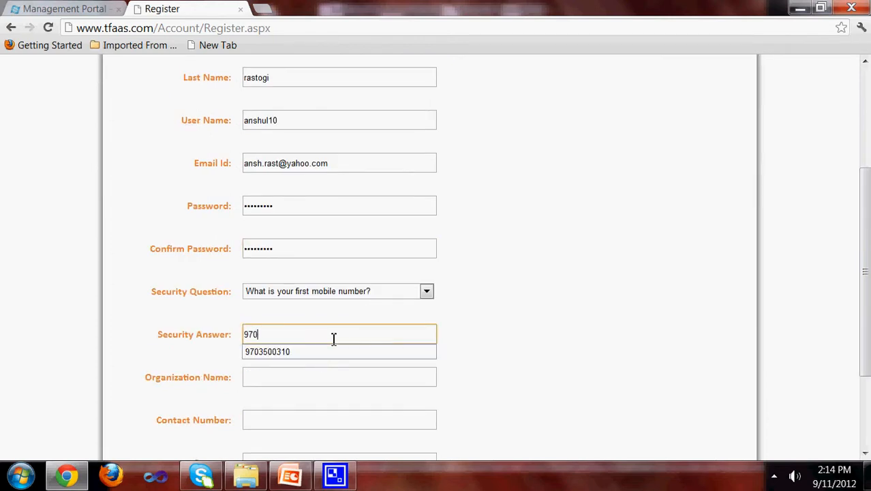
key("Down")
key("Tab")
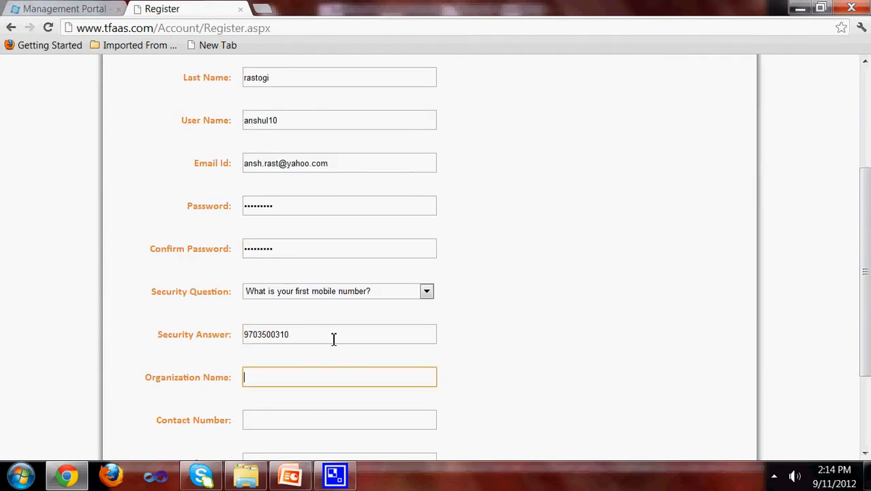
type("md")
key("Down")
key("Tab")
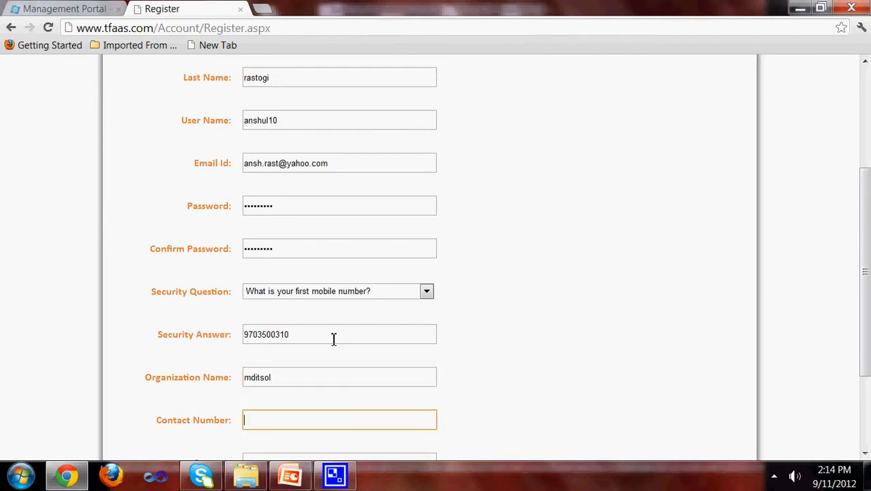
type("97")
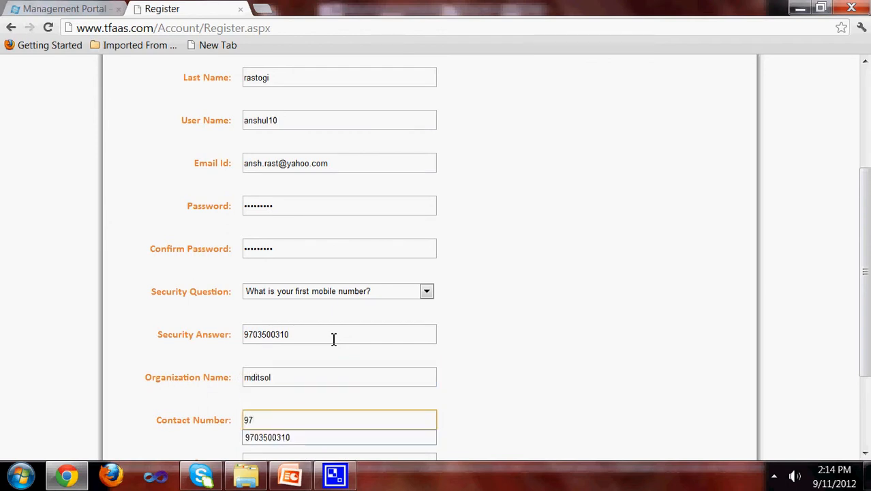
key("Down")
key("Tab")
type("in")
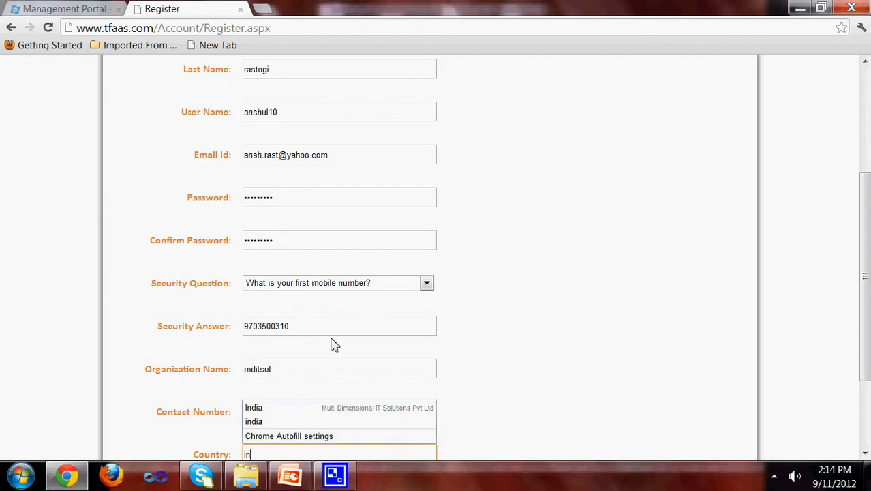
key("Down")
key("Return")
scroll(335, 342, "down", 3)
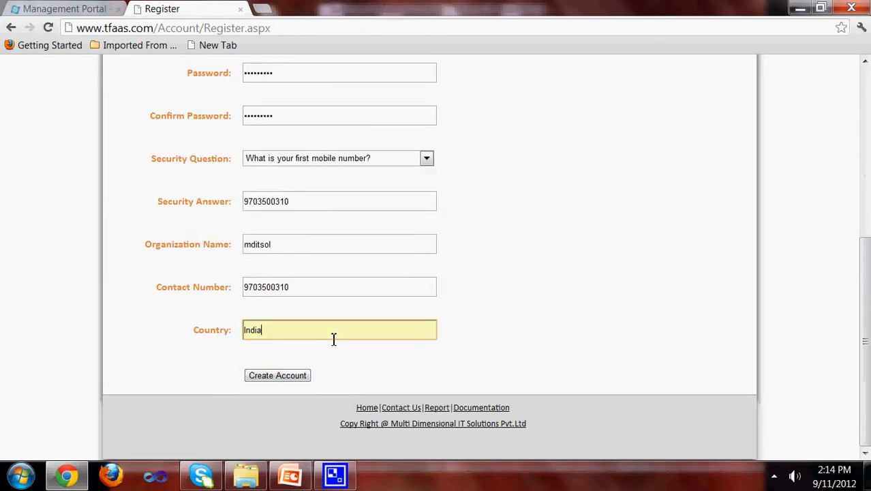
left_click(277, 376)
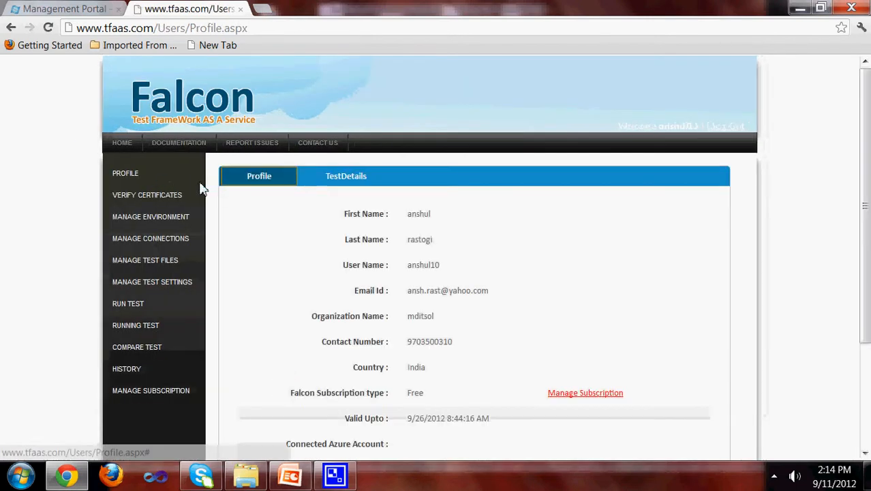
Step: Check the Profile page's still-empty Connected Azure Account entry
scroll(456, 279, "down", 3)
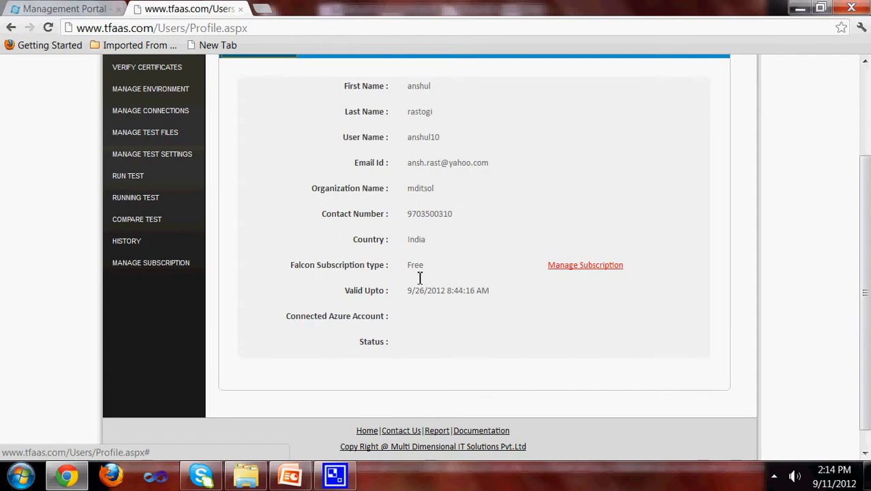
left_click_drag(388, 316, 289, 316)
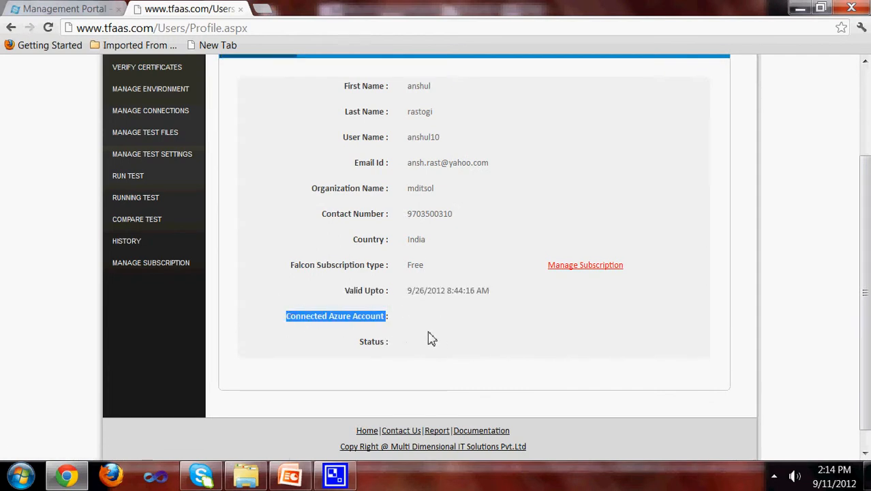
scroll(273, 300, "up", 2)
Step: Download the management certificate from the Step 1 link on the Verify Certificates page, then switch to the Azure portal
left_click(165, 195)
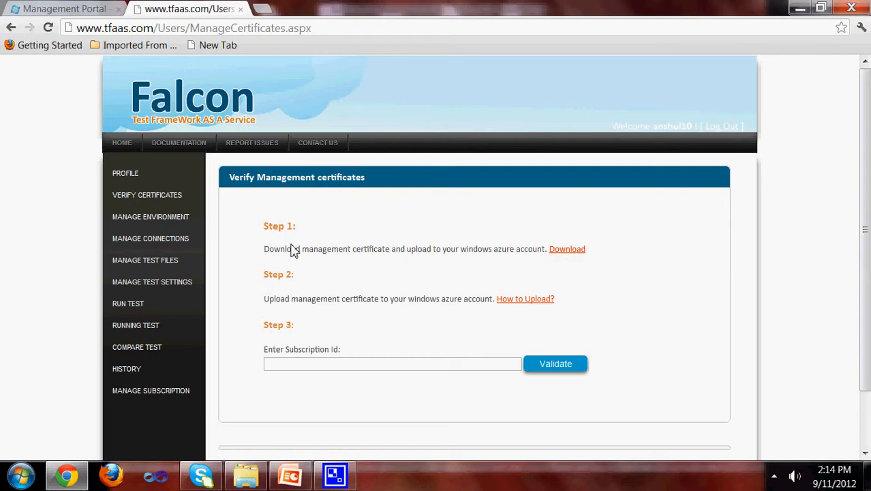
left_click_drag(280, 250, 546, 252)
left_click(563, 253)
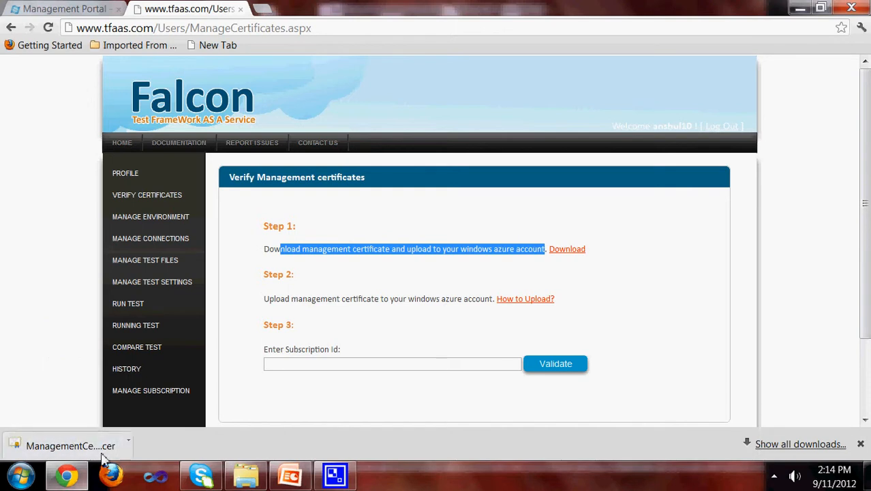
left_click(75, 13)
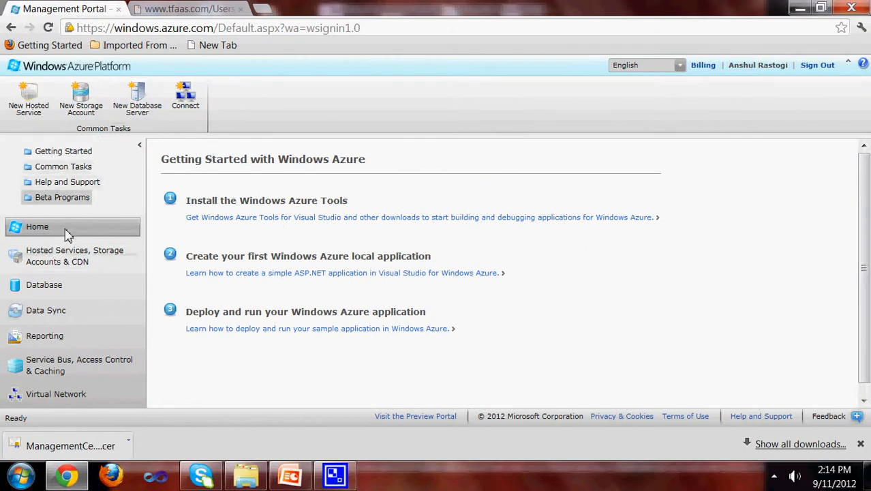
Step: Go through Hosted Services, Storage Accounts & CDN to the Management Certificates list showing the falcon certificate
left_click(67, 258)
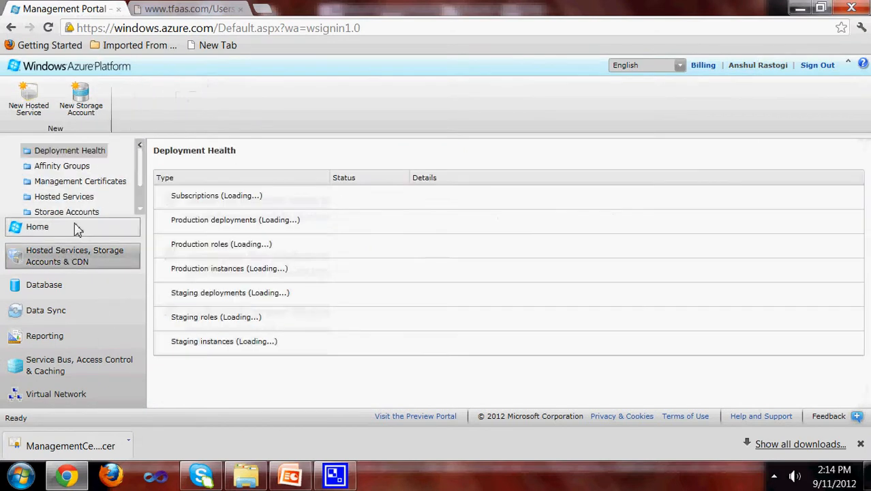
left_click(88, 185)
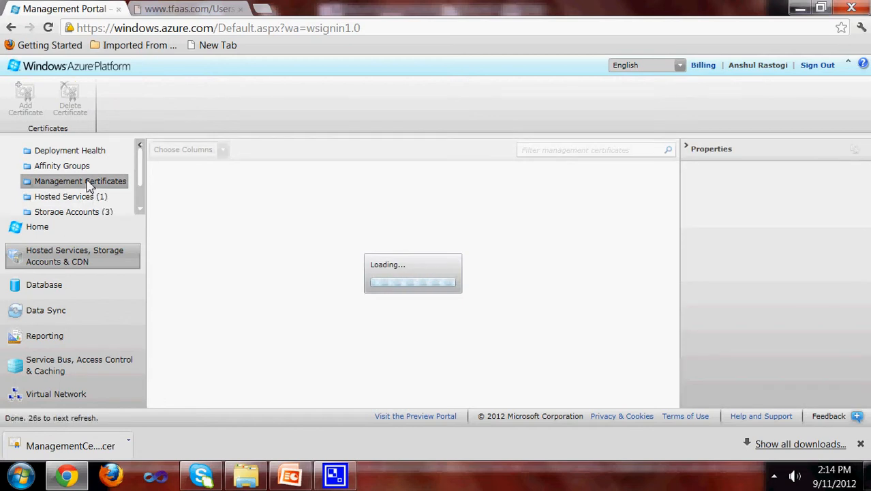
left_click(85, 212)
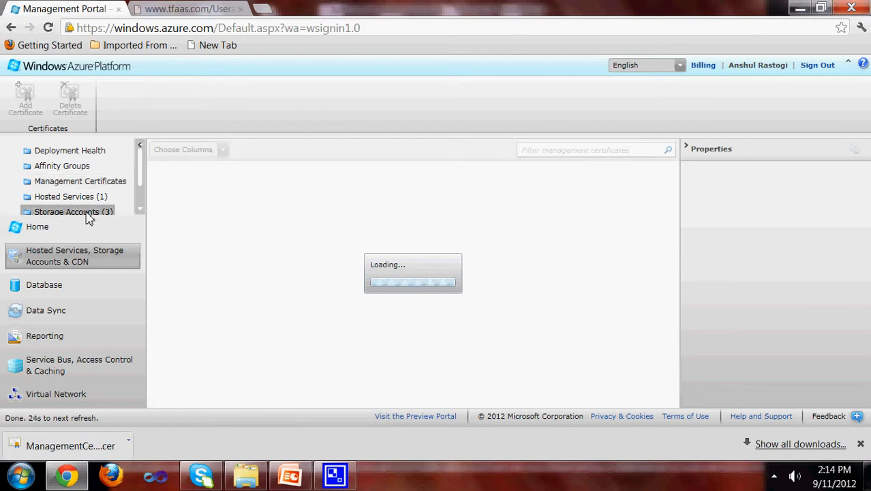
left_click(89, 196)
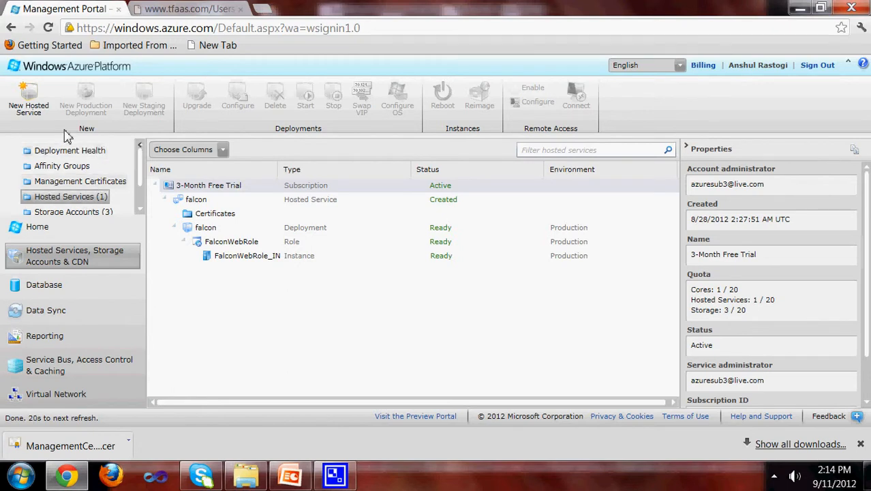
left_click(92, 188)
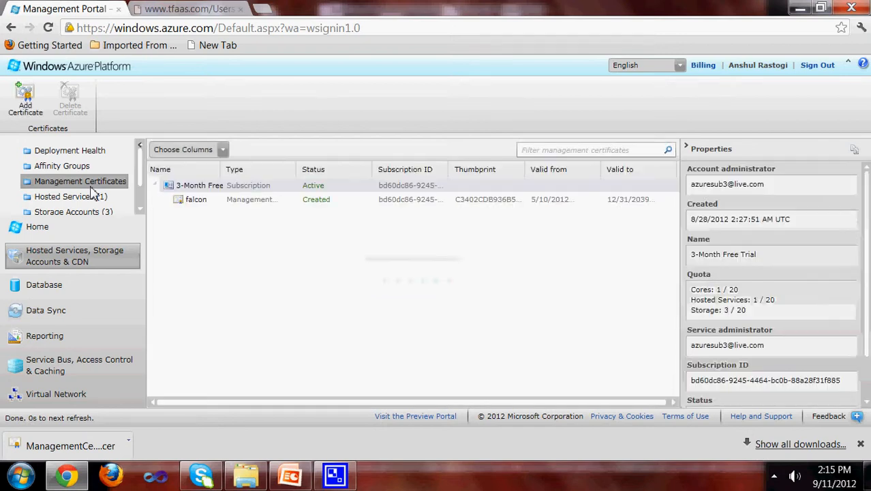
Step: Inspect the falcon certificate, then open and cancel the Add Certificate dialog without uploading anything
left_click(221, 203)
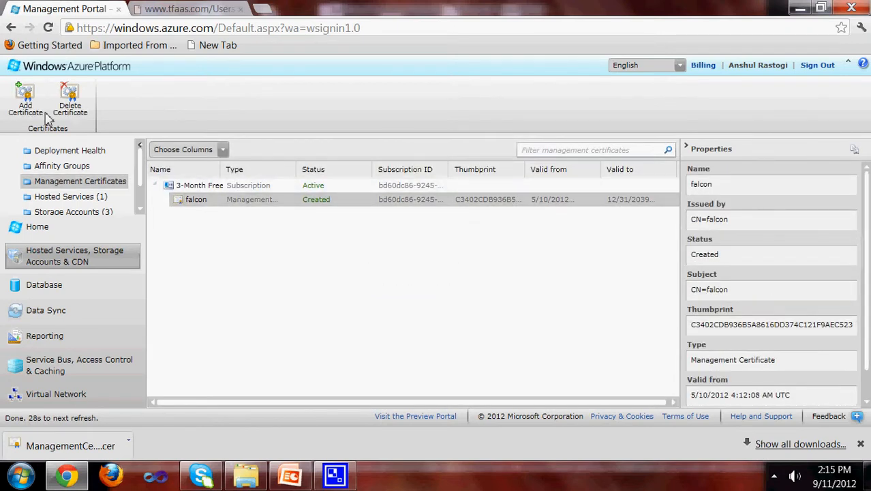
left_click(25, 101)
left_click(559, 257)
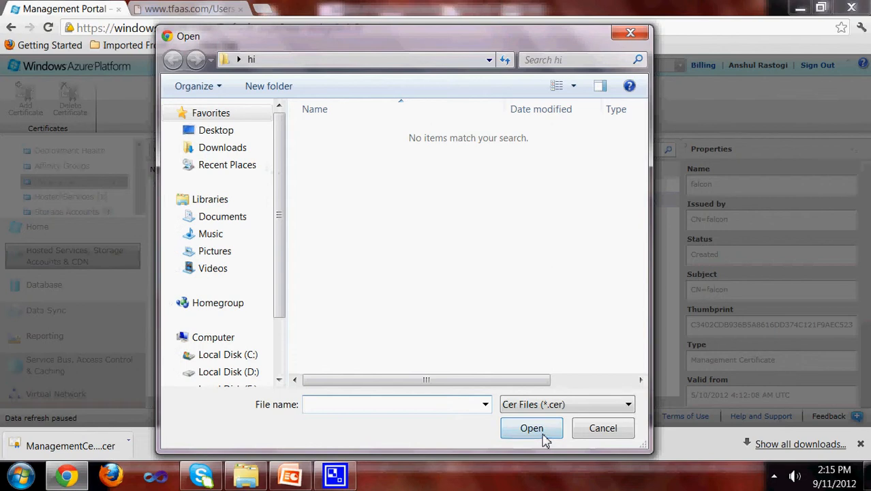
left_click(604, 429)
left_click(575, 285)
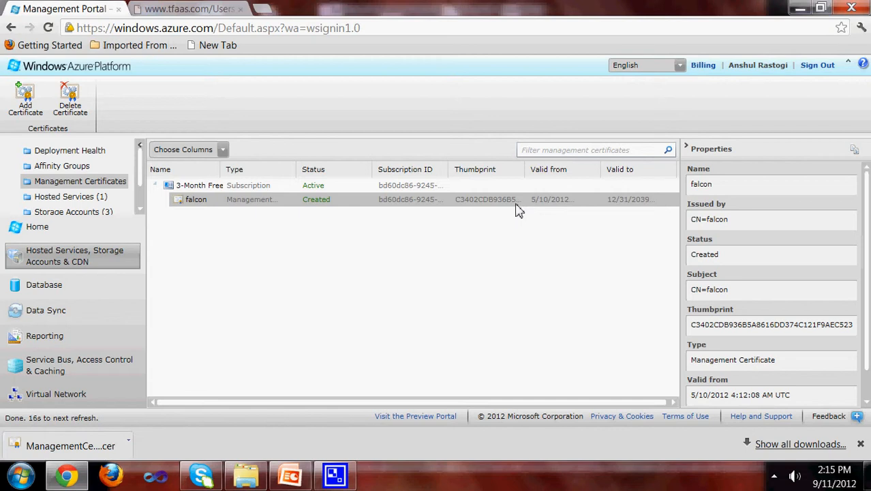
Step: Copy the 3-Month Free subscription ID from Properties and return to the Falcon verification page
left_click(255, 187)
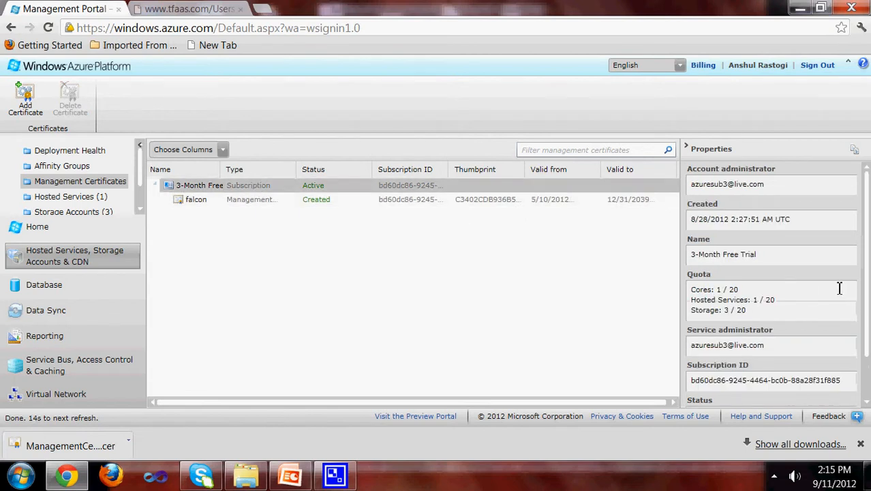
left_click_drag(848, 380, 657, 383)
key("ctrl+c")
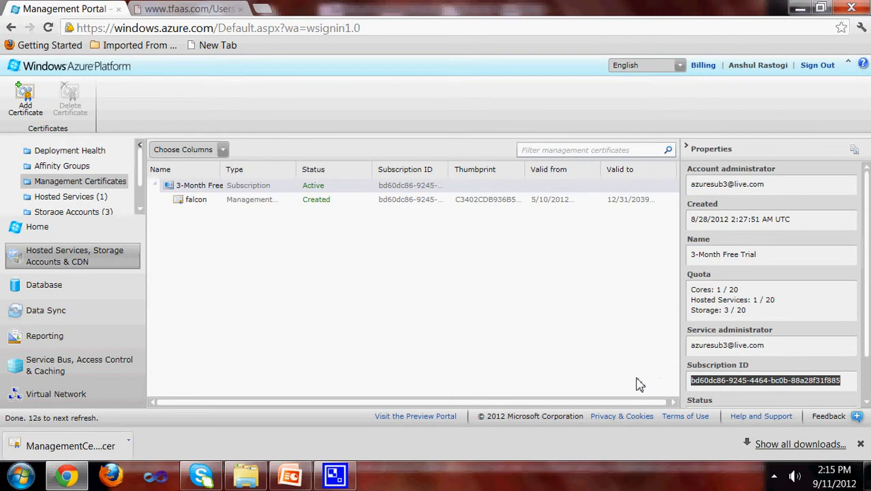
left_click(68, 476)
left_click(68, 476)
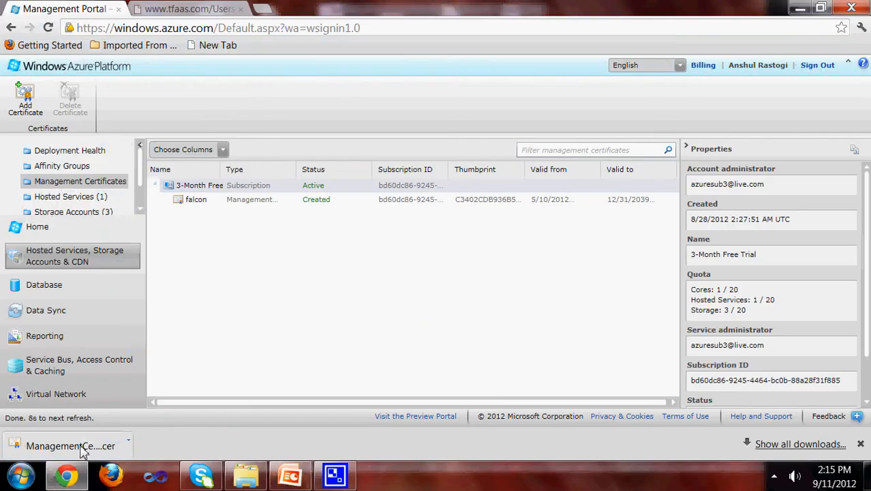
left_click(191, 8)
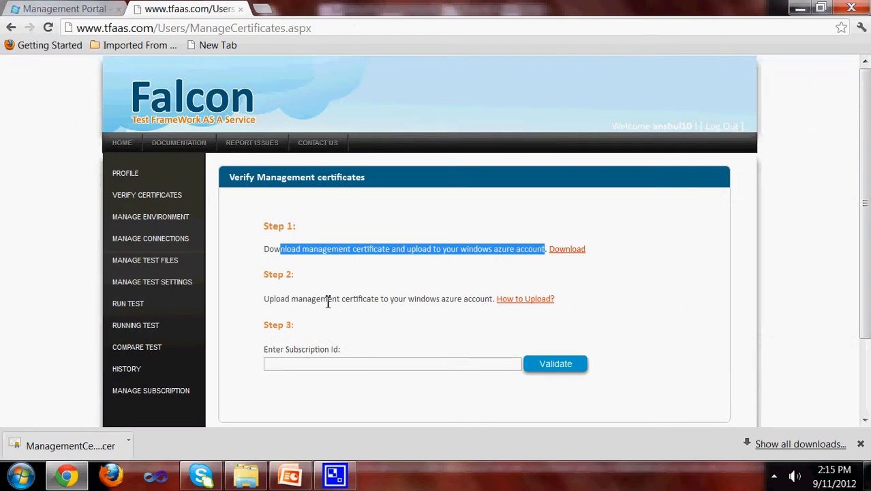
Step: Paste the Azure subscription ID into the Step 3 field, validate it, and return to the Azure portal
left_click_drag(491, 300, 406, 315)
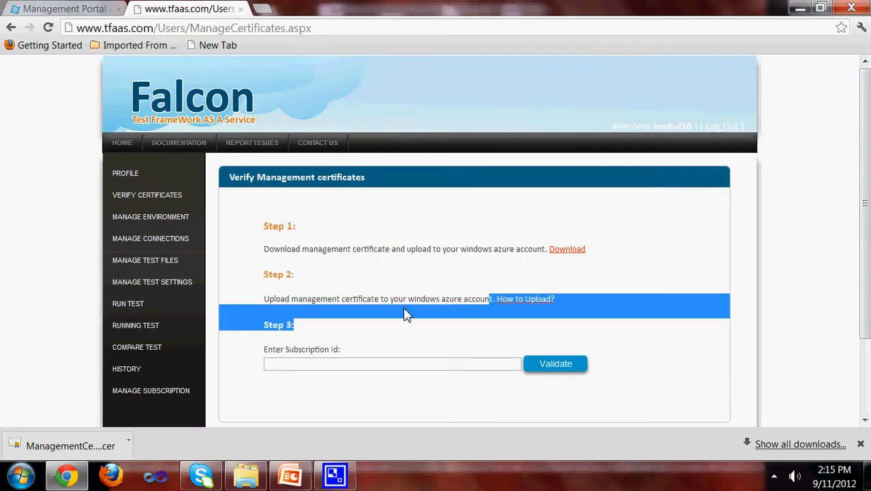
left_click(413, 332)
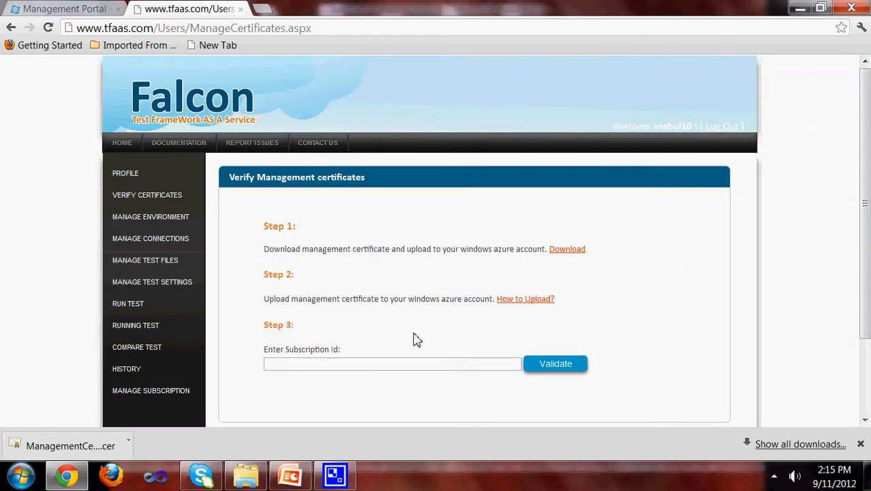
left_click(330, 364)
key("ctrl+v")
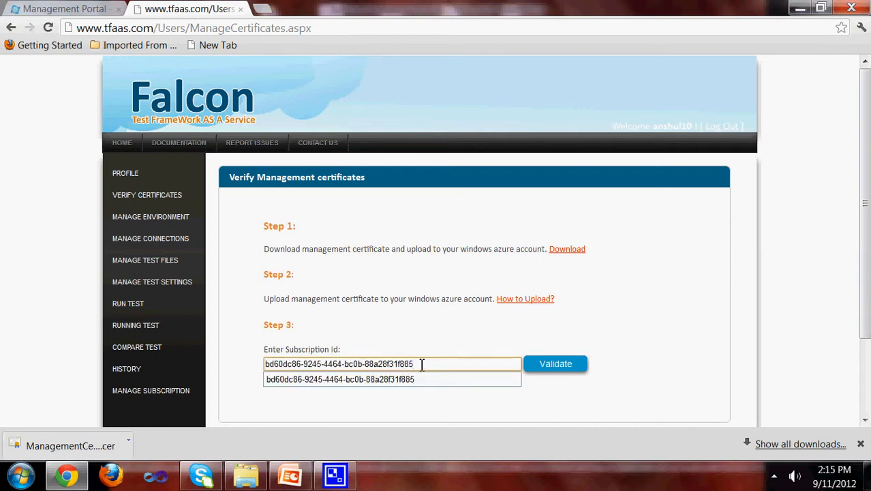
left_click(553, 368)
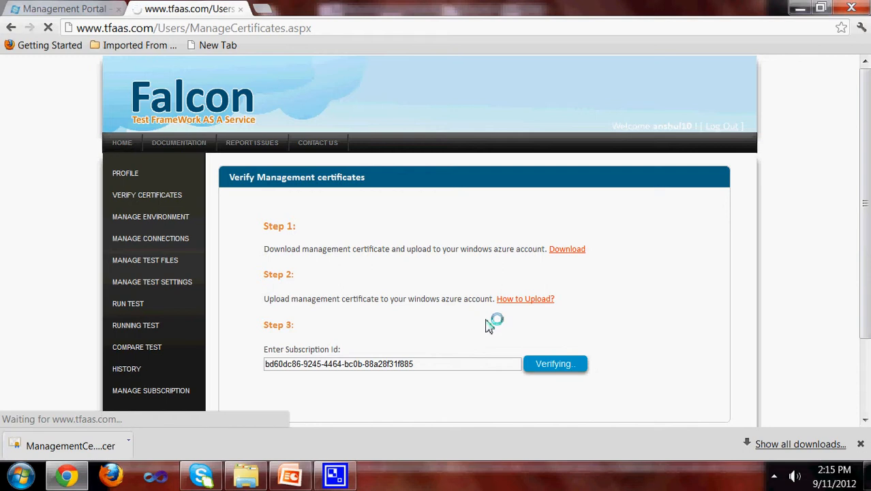
left_click(81, 14)
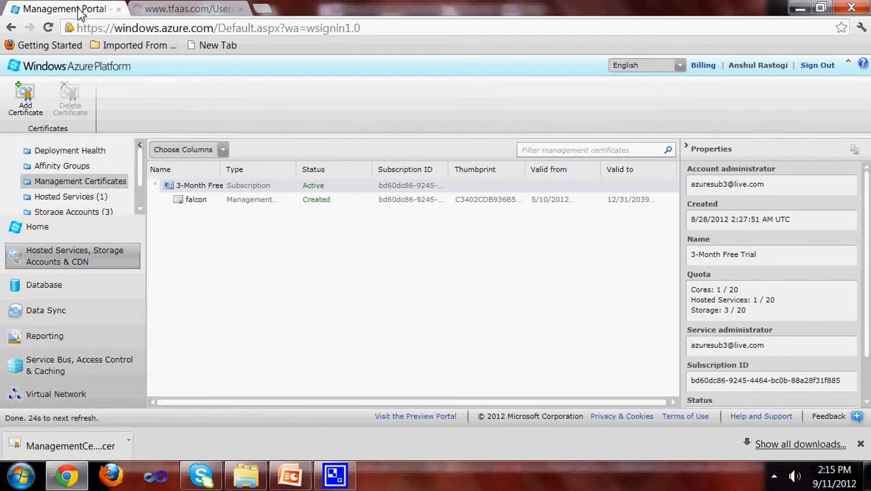
Step: Inspect two of the subscription's storage accounts in the Azure portal, then return to the Falcon tab
left_click(80, 214)
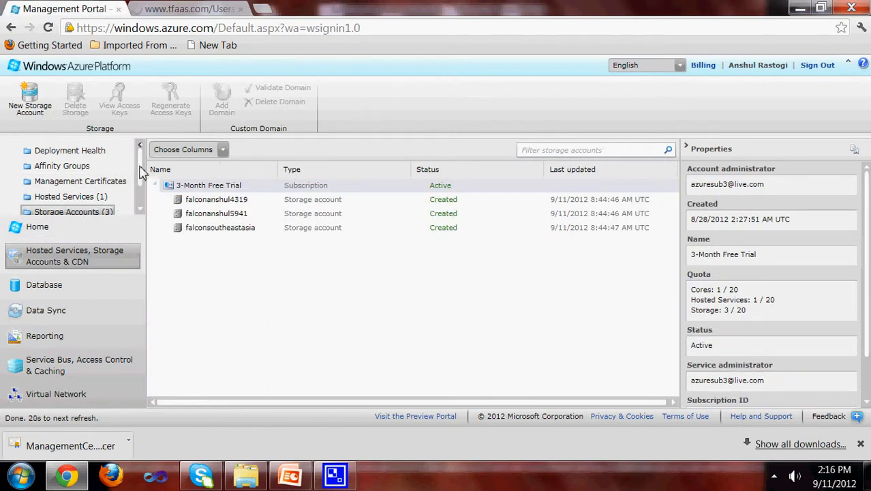
left_click(215, 201)
left_click(223, 217)
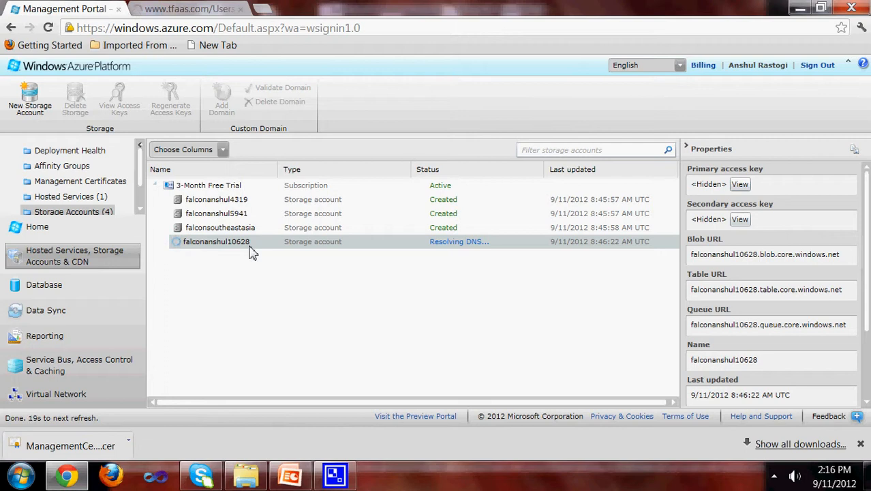
left_click(191, 8)
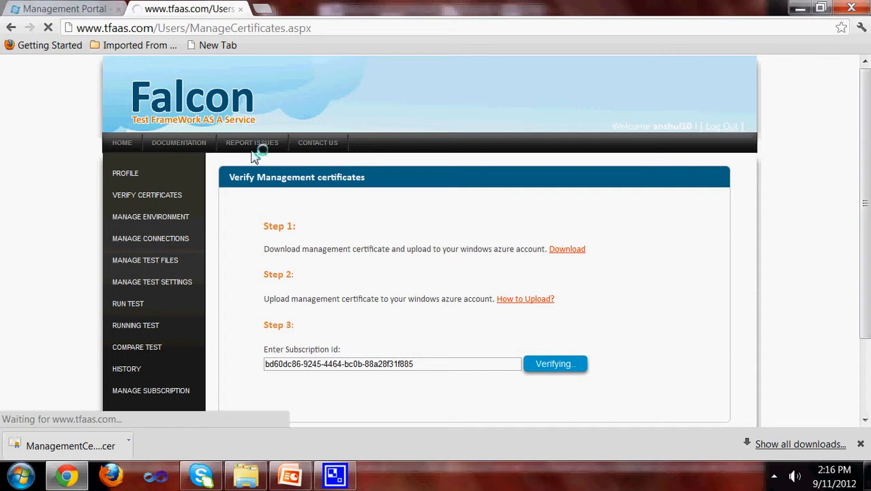
Step: Switch between the Azure storage accounts and Falcon until the certificate verification succeeds
scroll(390, 206, "down", 2)
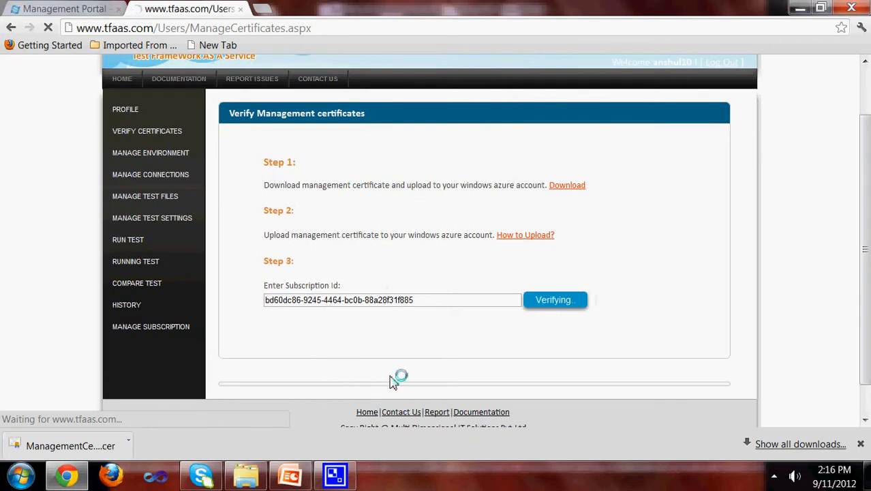
left_click(98, 10)
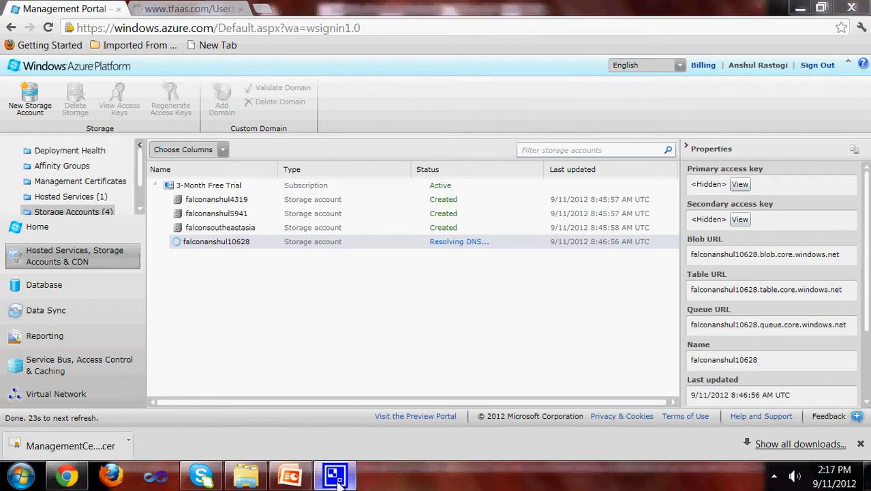
left_click(185, 8)
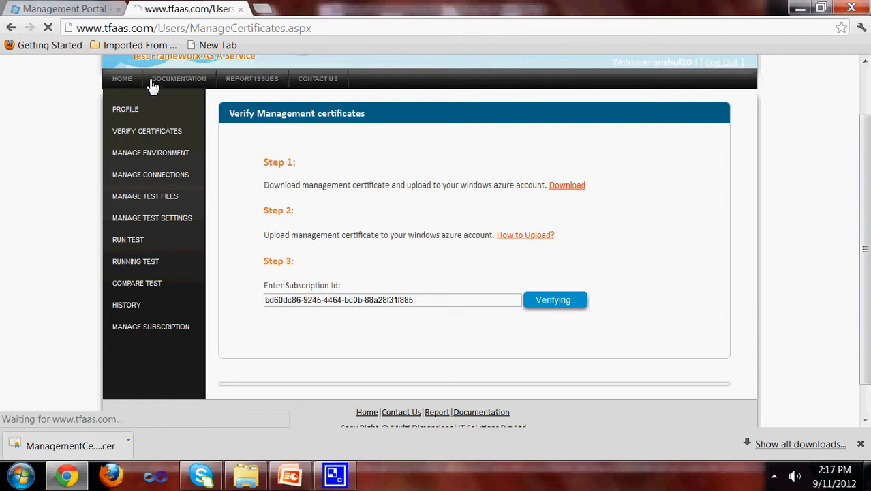
left_click(86, 9)
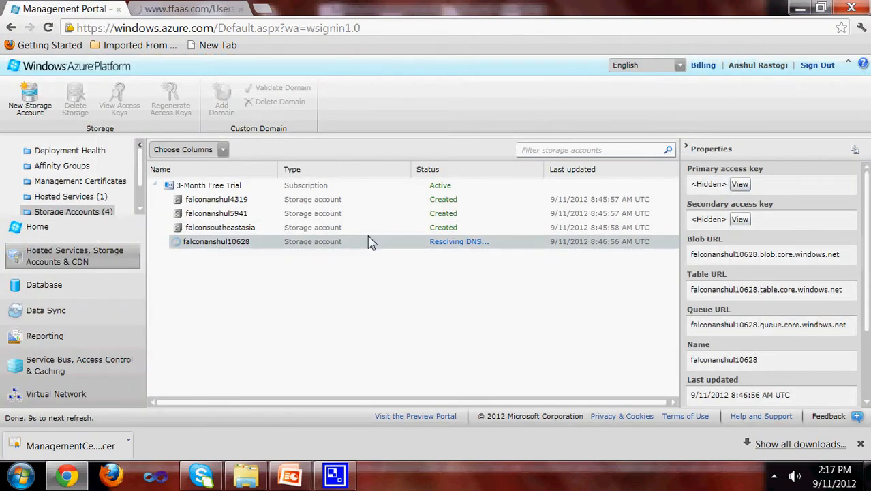
left_click(369, 232)
left_click(328, 241)
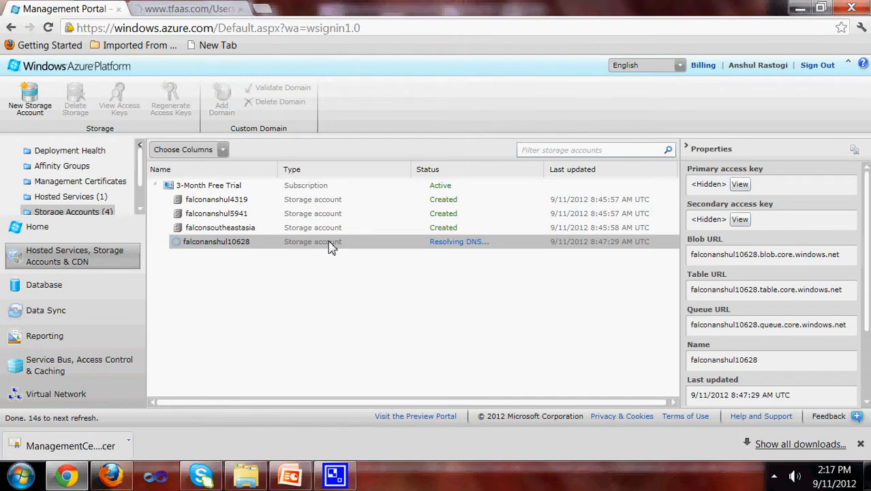
left_click(220, 15)
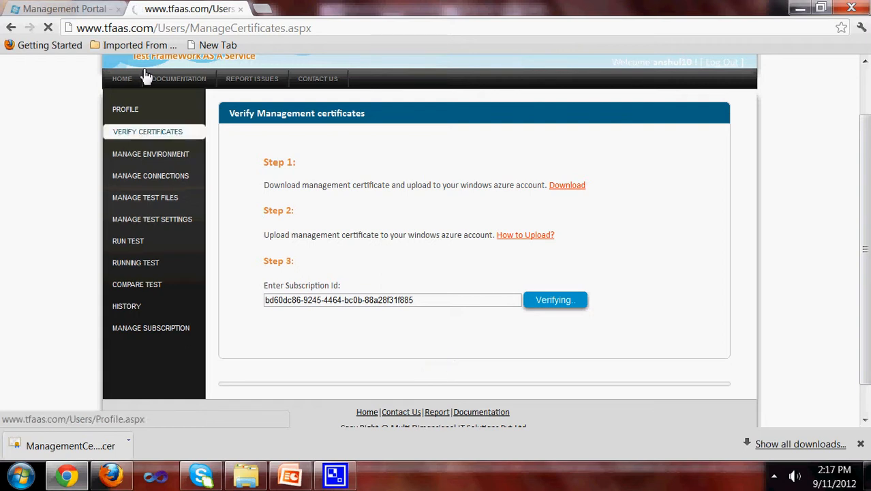
left_click(99, 13)
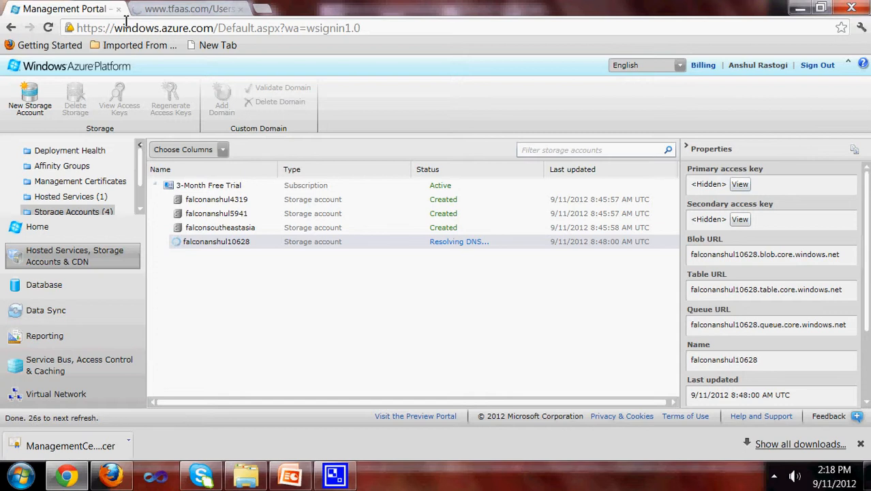
left_click(194, 10)
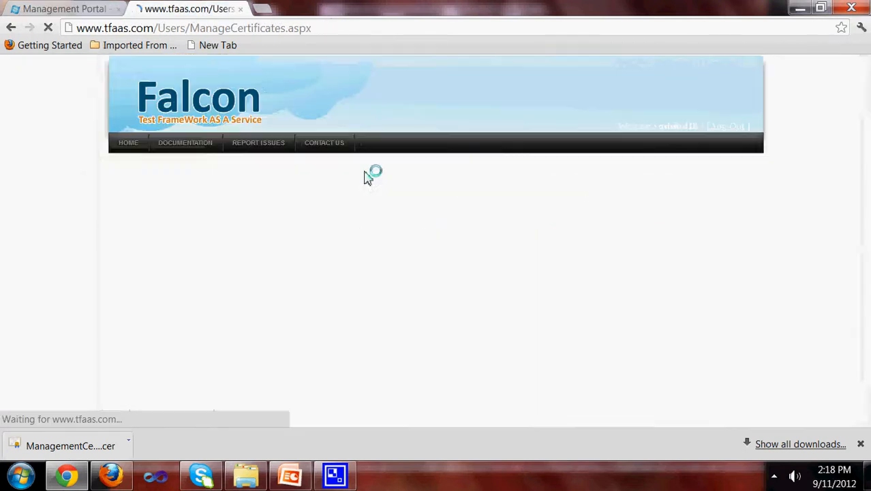
scroll(382, 180, "down", 2)
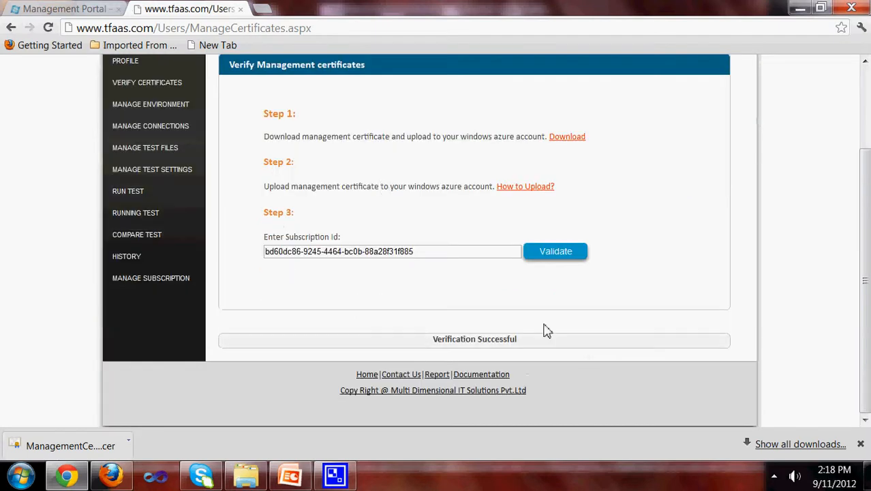
scroll(199, 216, "up", 3)
Step: Confirm on the Profile page that the connected Azure account shows Verified
left_click(135, 178)
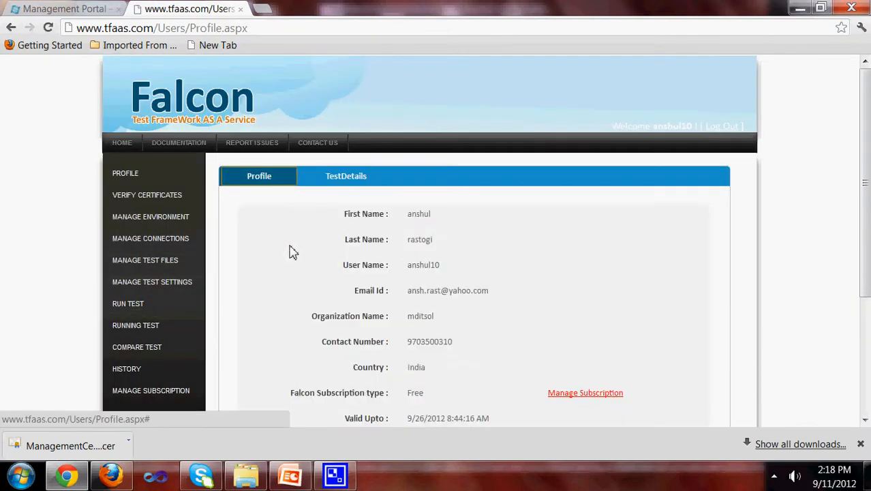
scroll(290, 249, "down", 2)
triple_click(450, 326)
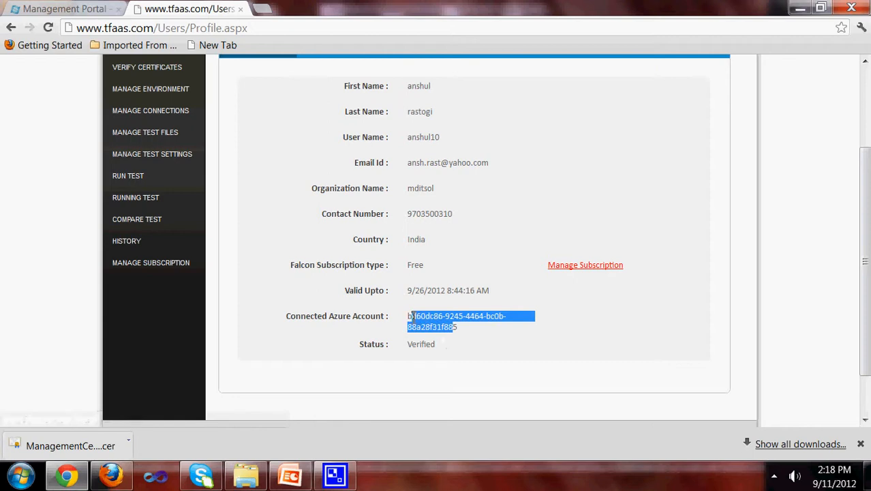
left_click_drag(436, 344, 408, 346)
scroll(210, 214, "up", 2)
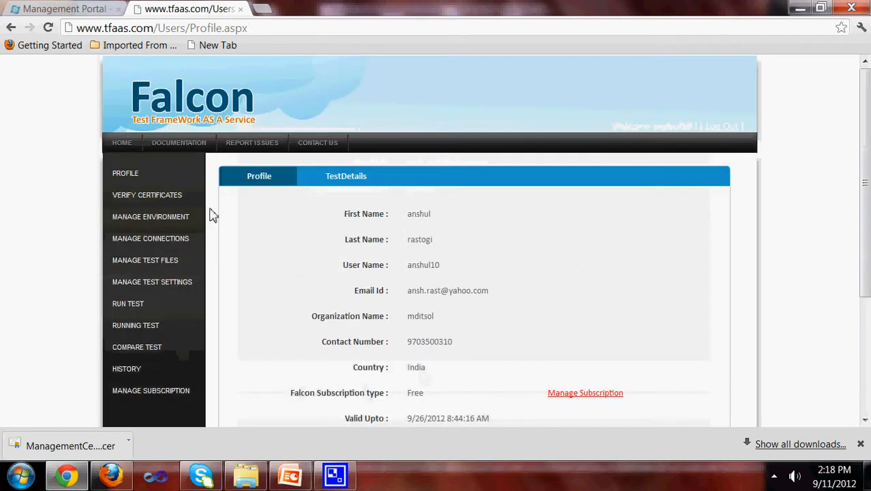
left_click(164, 217)
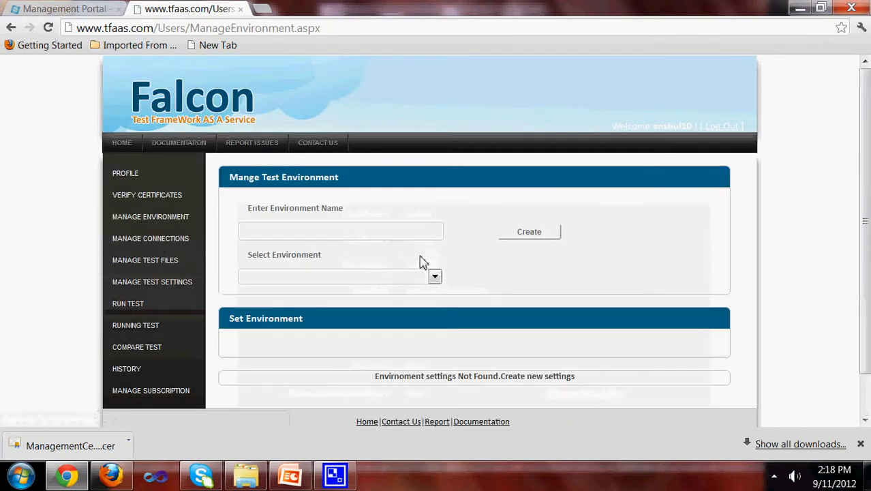
Step: Create a test environment named new
left_click(300, 227)
left_click(292, 247)
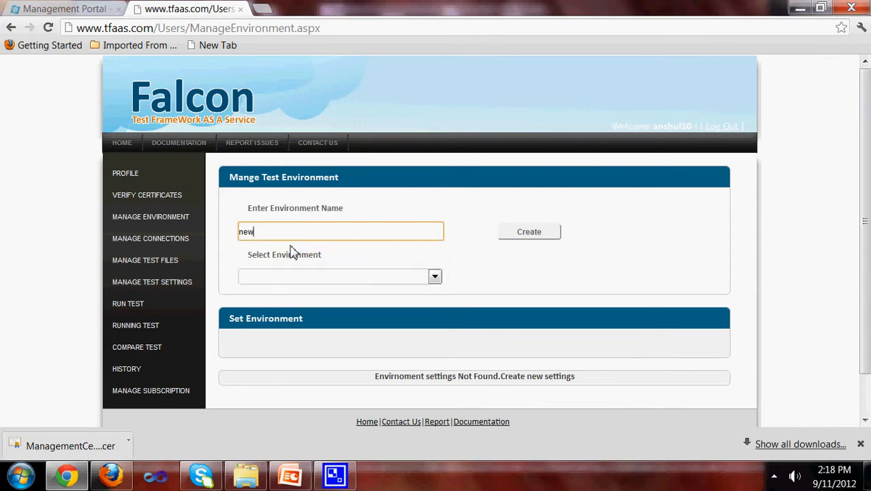
left_click(529, 236)
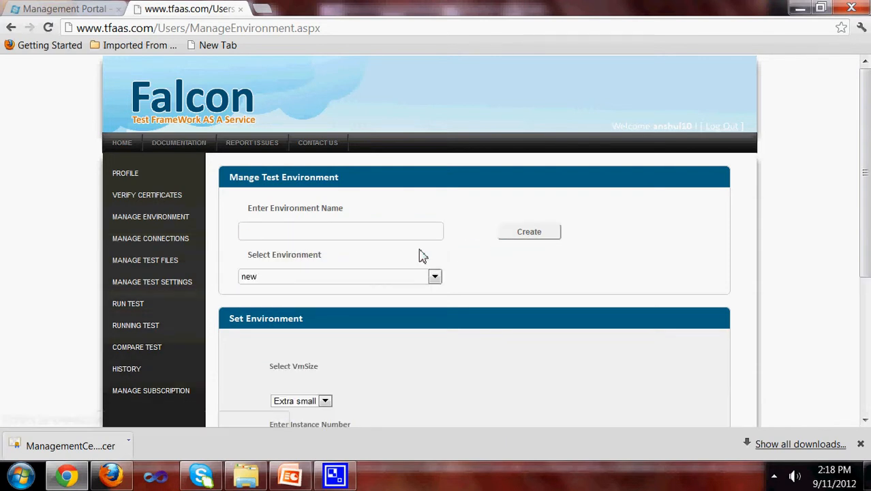
Step: Insert a setting for environment new with Small VM size, 2 instances and Windows Server 2008 SP2
scroll(421, 254, "down", 1)
scroll(345, 279, "down", 1)
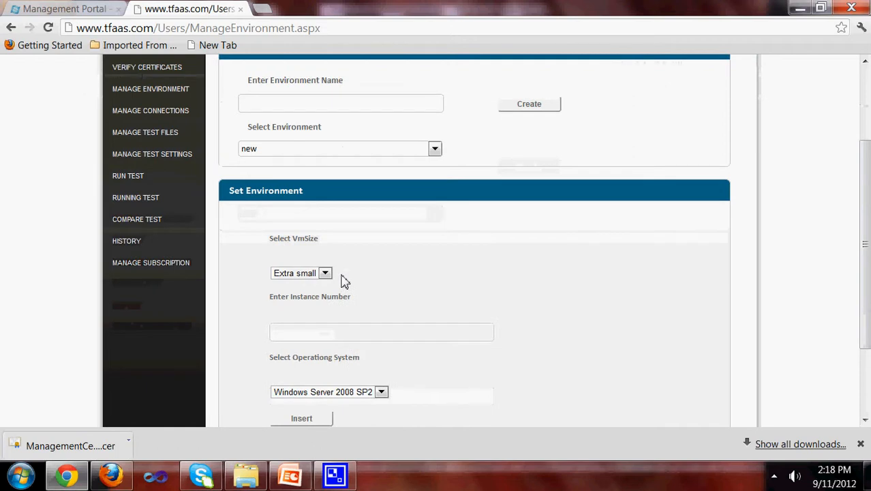
left_click(327, 274)
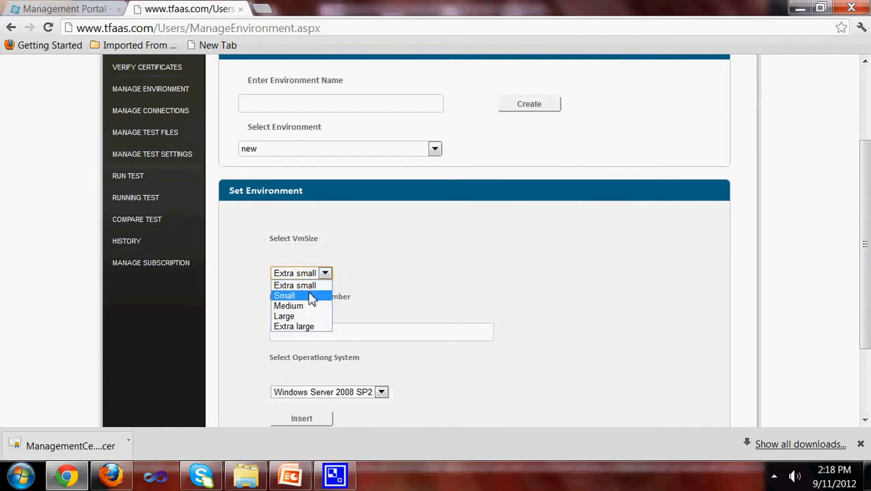
left_click(312, 296)
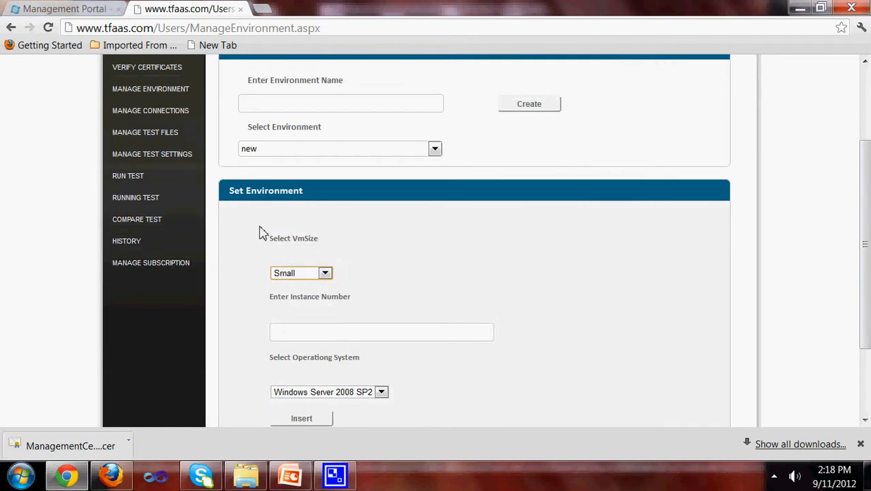
left_click(322, 332)
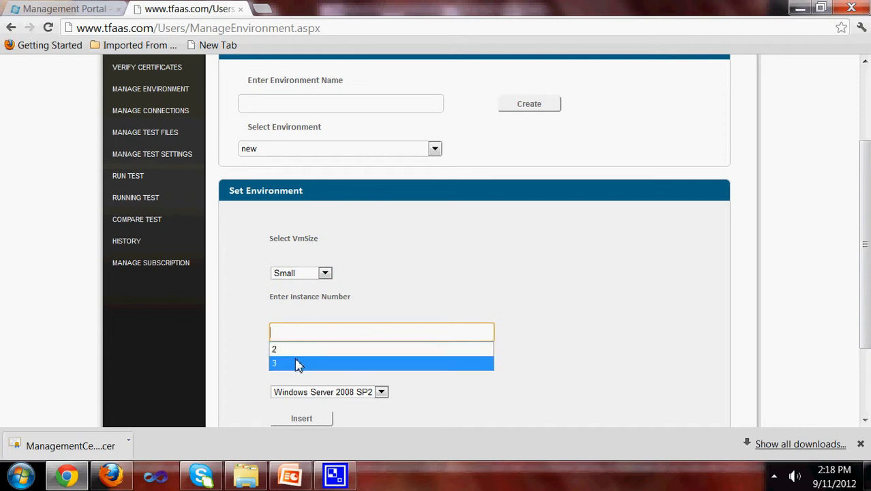
left_click(300, 350)
scroll(462, 331, "down", 1)
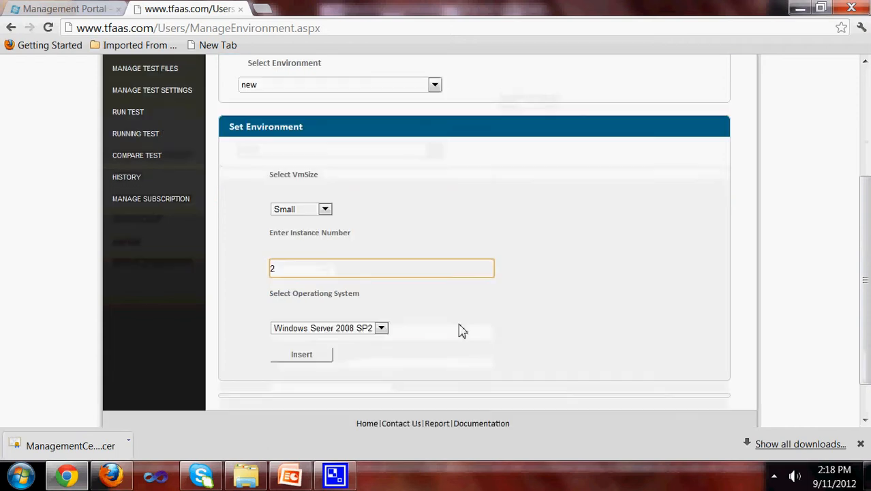
left_click(381, 330)
left_click(370, 341)
left_click(308, 357)
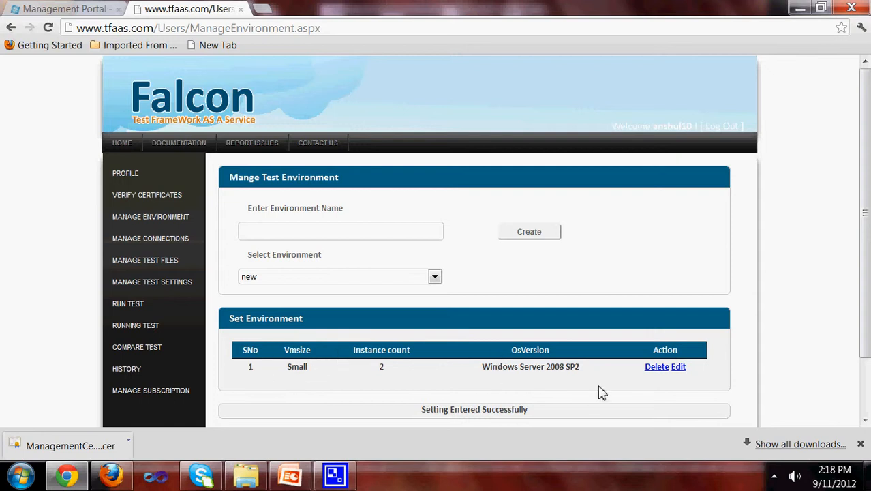
Step: Review the Southeast Asia StorageConnection string on Manage Connections, then go to Manage Test Files
left_click(162, 240)
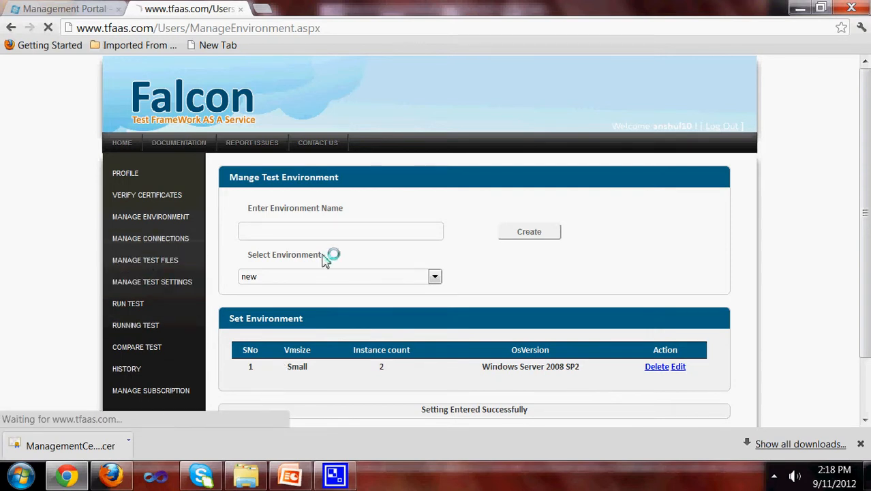
scroll(334, 261, "down", 3)
left_click_drag(447, 245, 353, 244)
left_click_drag(374, 274, 362, 315)
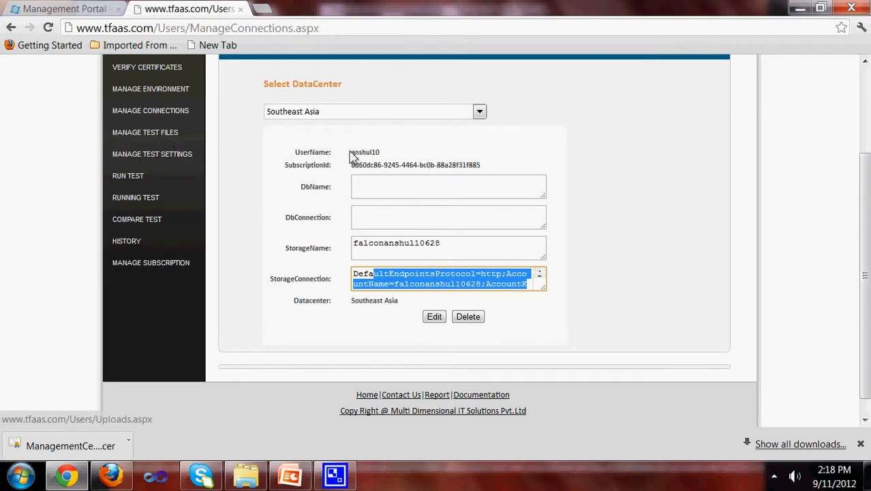
left_click(155, 134)
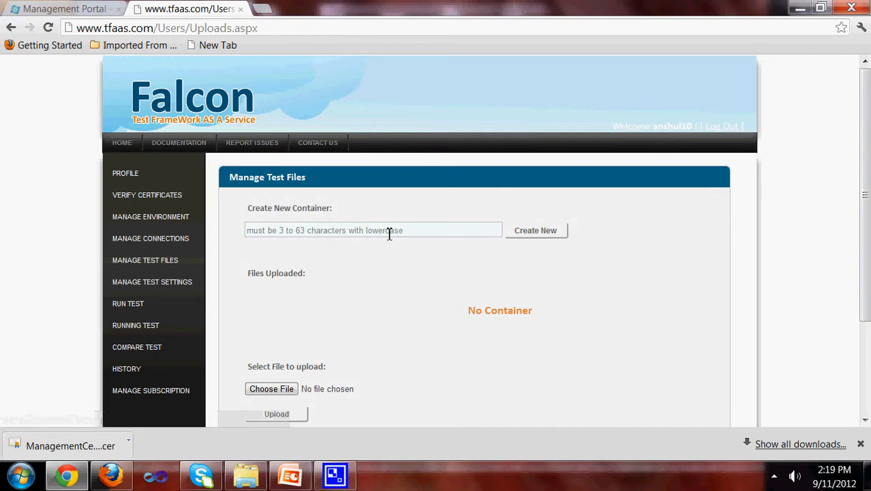
Step: Create the container mycontainer and upload FalconClientLibrary.DLL into it
left_click(421, 231)
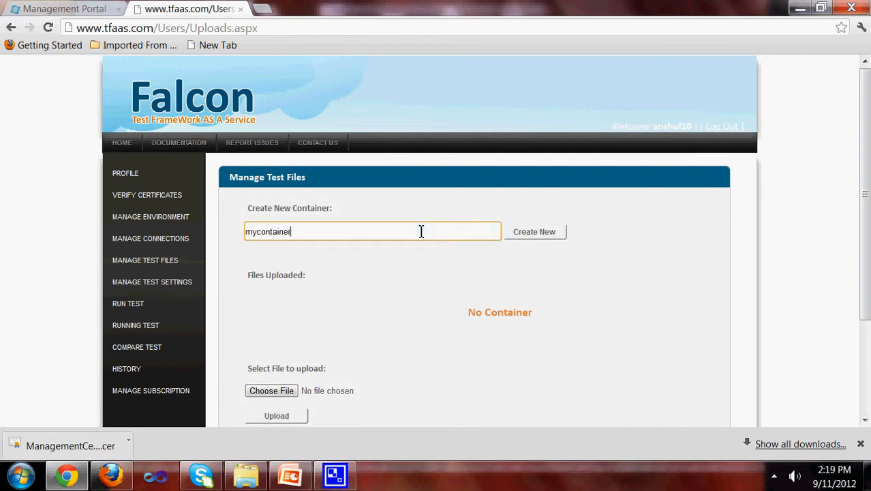
left_click(531, 234)
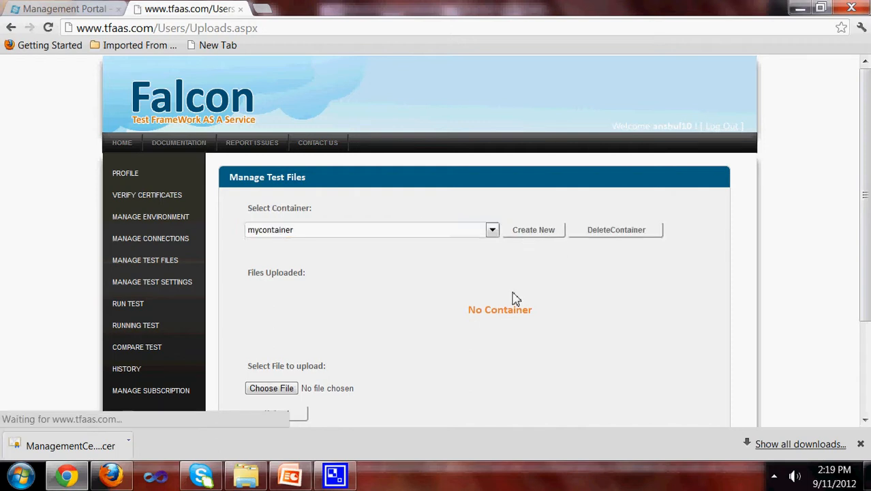
left_click(273, 389)
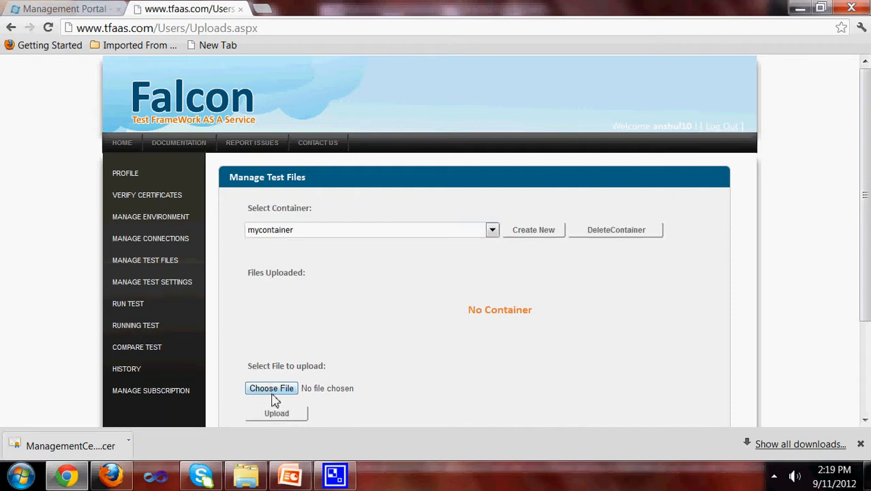
left_click(356, 139)
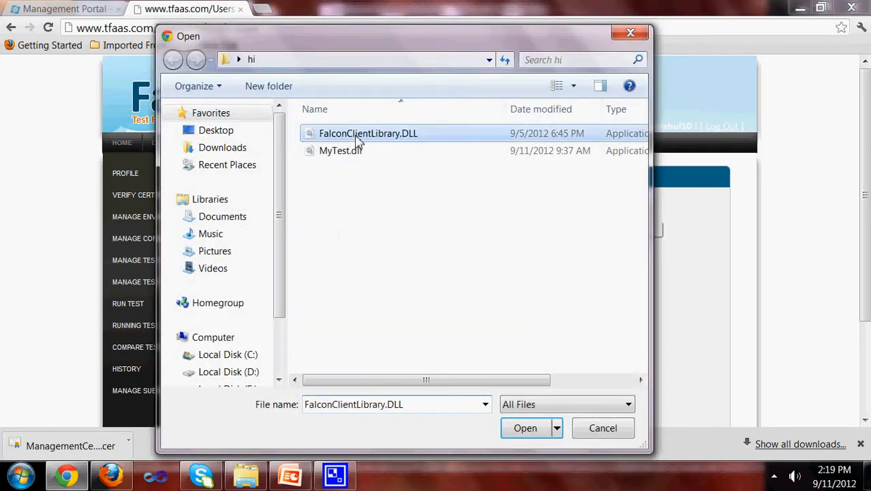
left_click(541, 435)
left_click(280, 413)
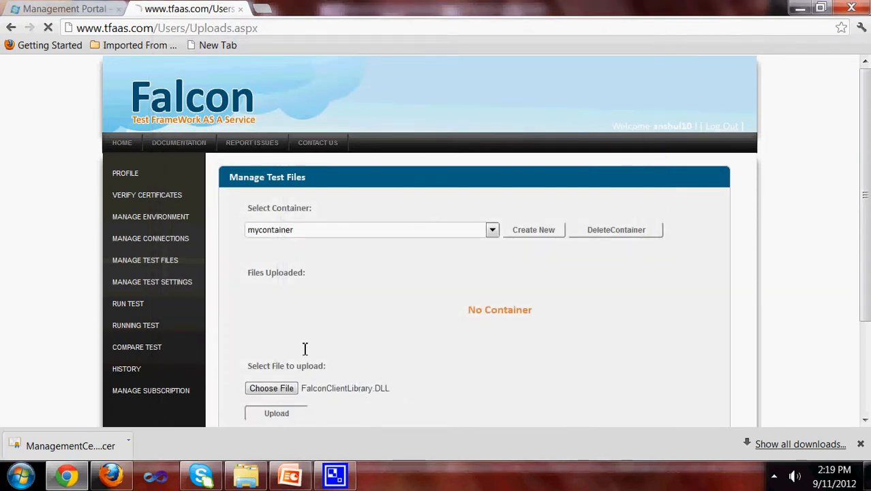
Step: Upload MyTest.dll into mycontainer too, then go to the test configuration page
left_click(284, 395)
double_click(323, 151)
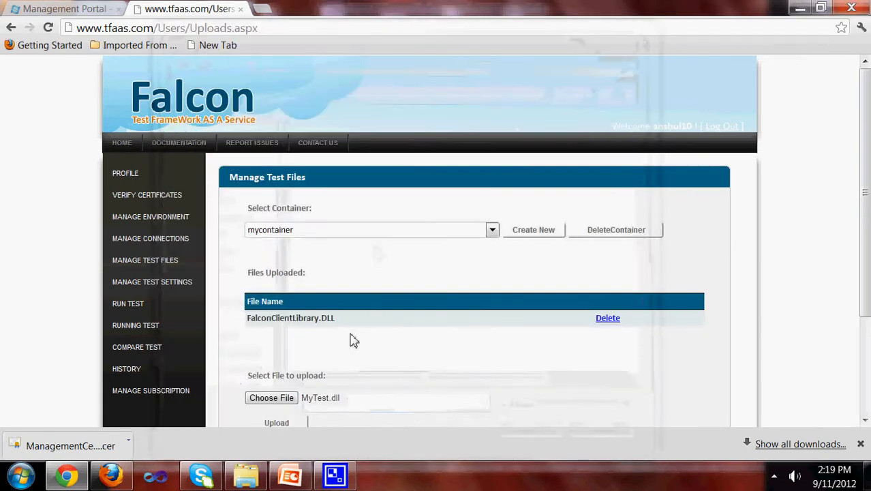
left_click(296, 426)
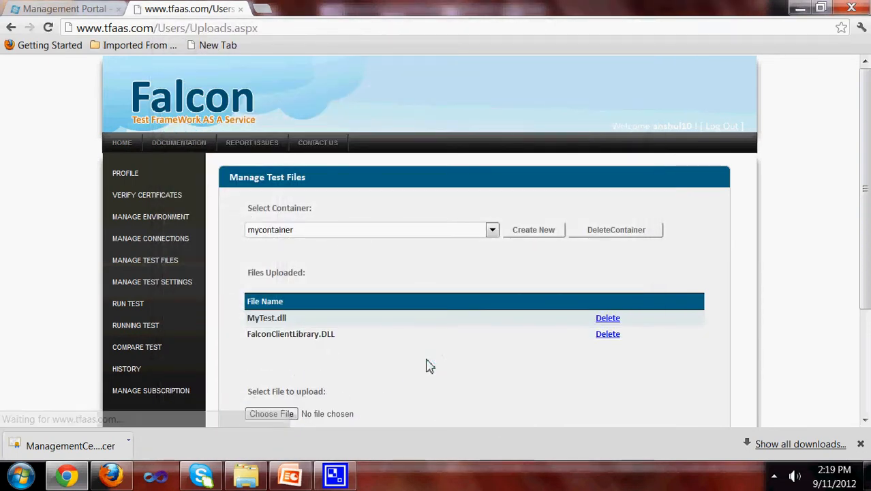
scroll(429, 366, "down", 1)
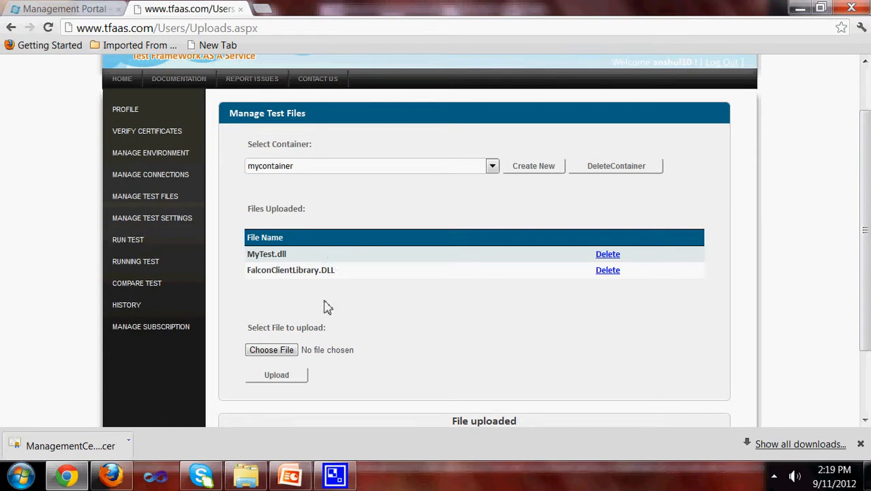
left_click(147, 244)
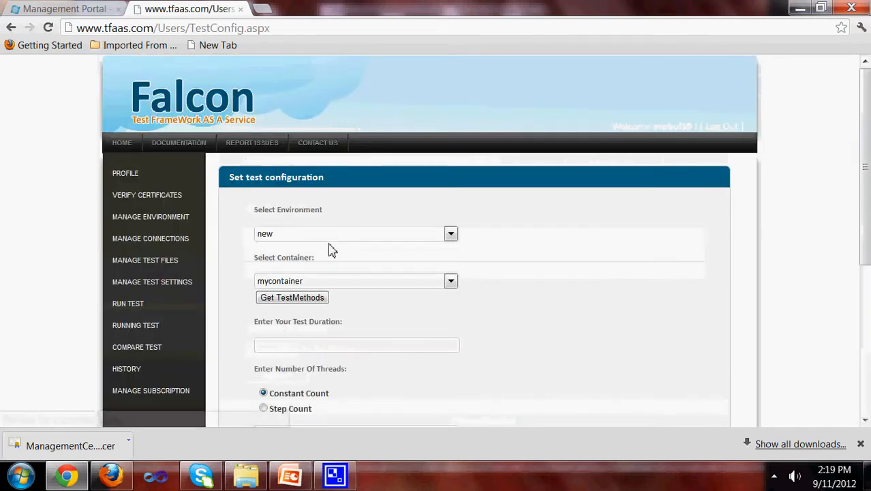
Step: Choose environment new and container mycontainer, and load its test methods
left_click(360, 233)
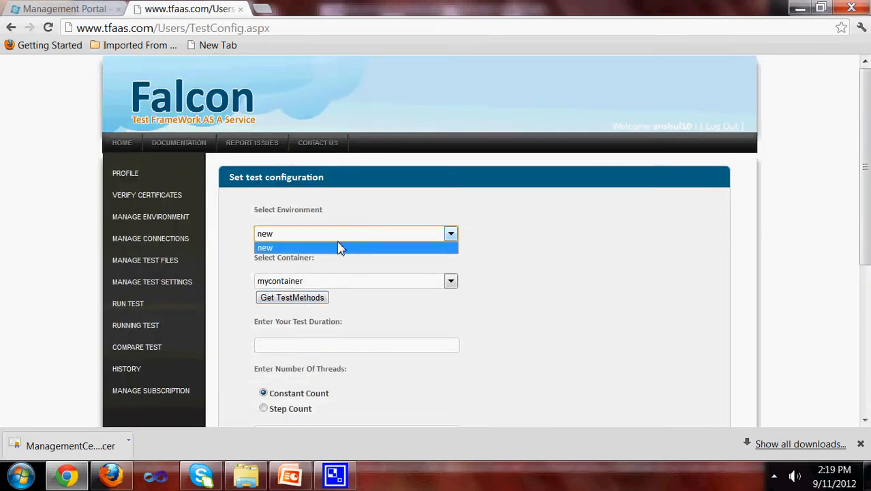
left_click(338, 248)
left_click(316, 282)
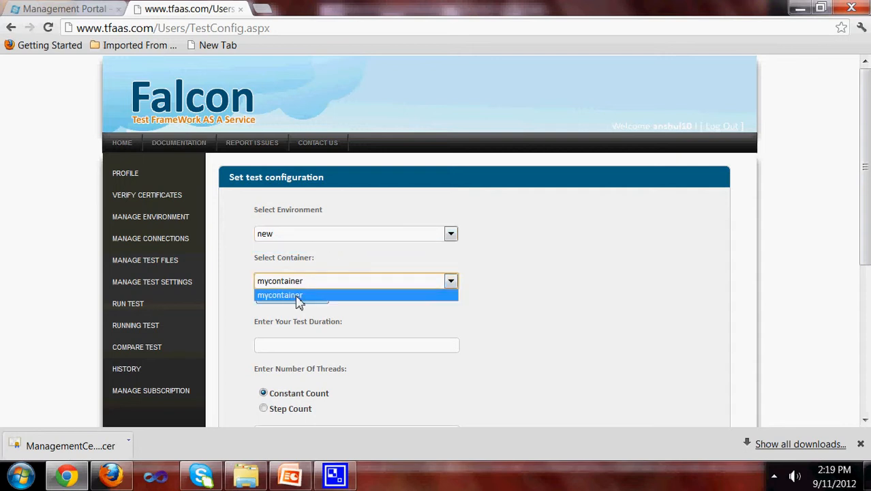
left_click(299, 297)
left_click(315, 298)
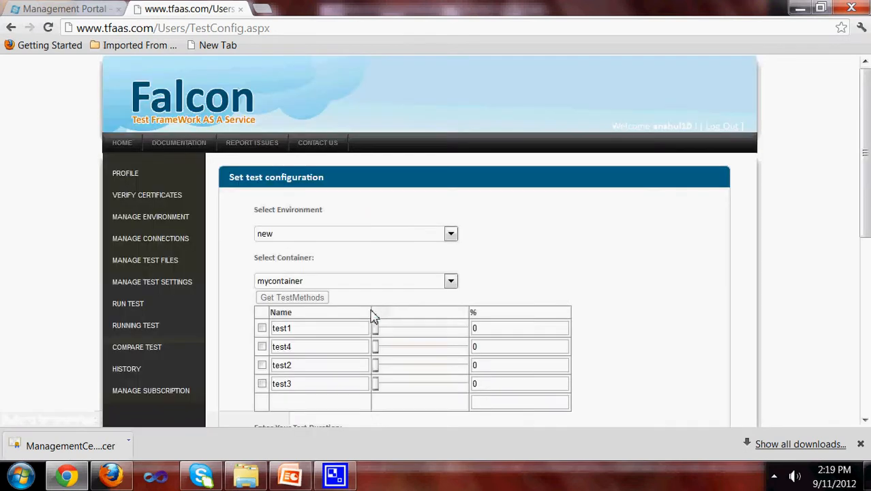
Step: Include test1 and test4 in the load test, each at a 50% share
left_click(261, 328)
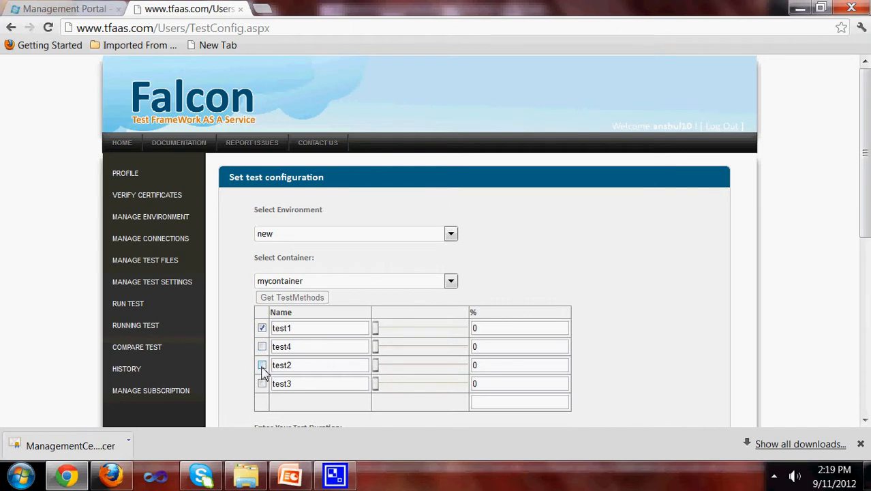
left_click(262, 347)
left_click_drag(377, 330, 424, 335)
left_click_drag(374, 351, 424, 347)
Step: Set a 300-second duration with a constant 20 threads and launch the test
scroll(593, 358, "down", 3)
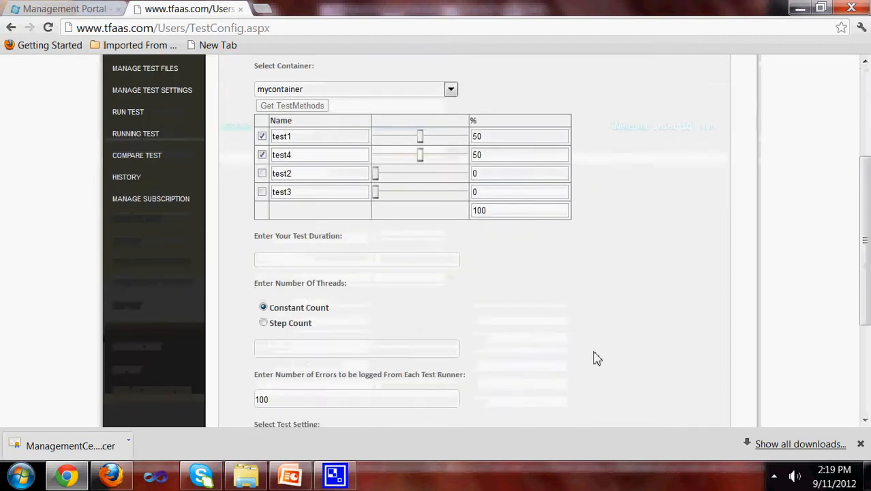
left_click(341, 262)
left_click(379, 276)
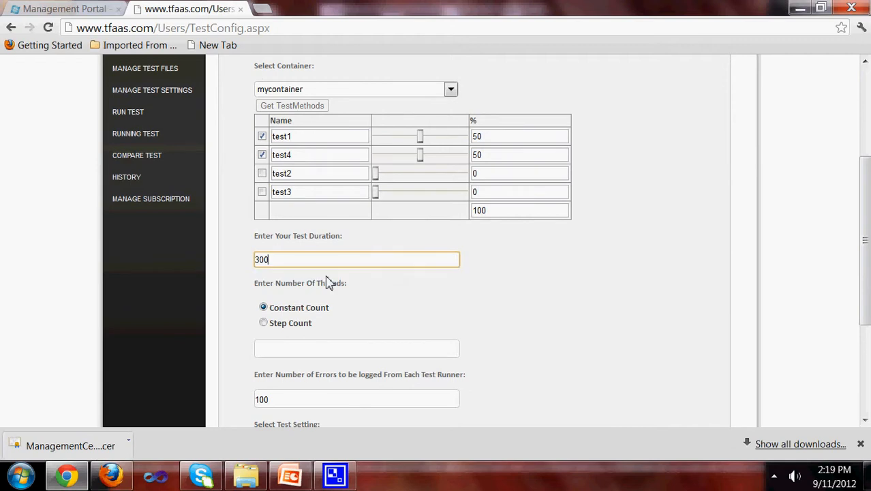
left_click(333, 346)
left_click(287, 363)
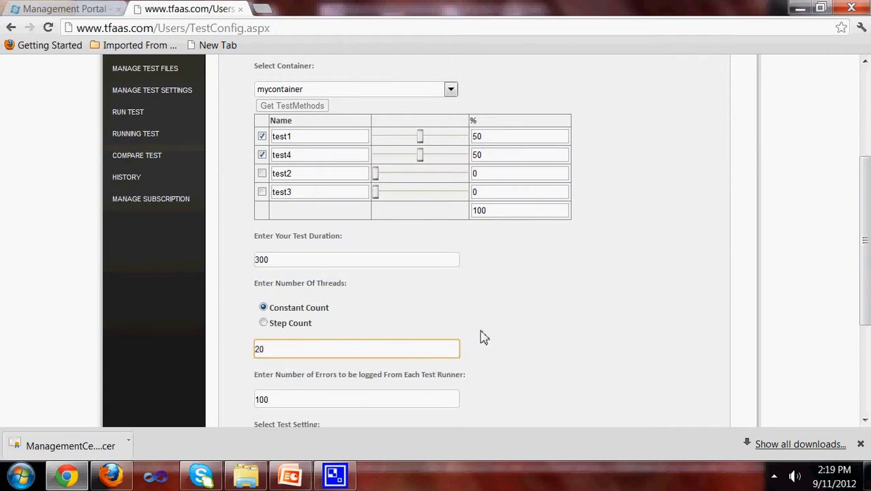
scroll(483, 336, "down", 2)
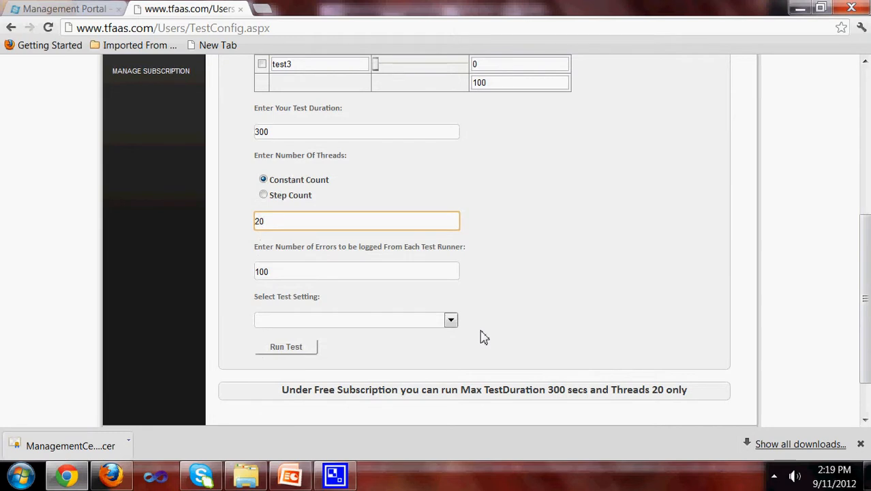
left_click(264, 195)
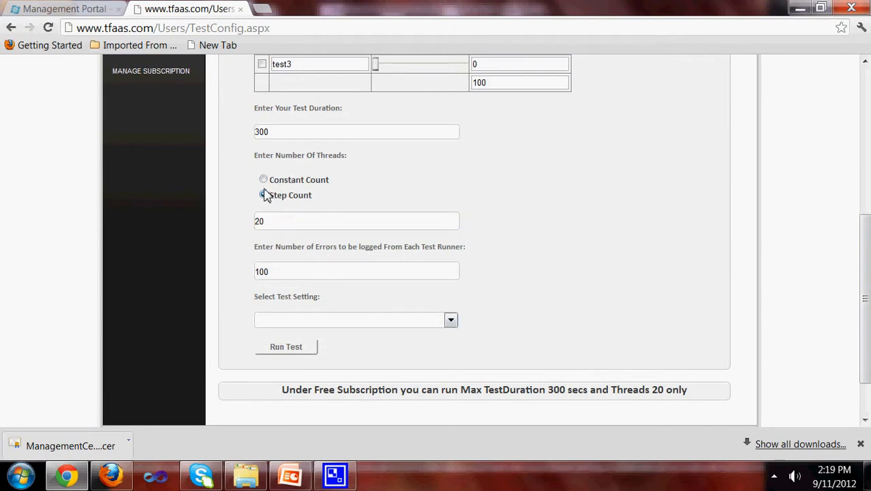
left_click(263, 180)
left_click(286, 349)
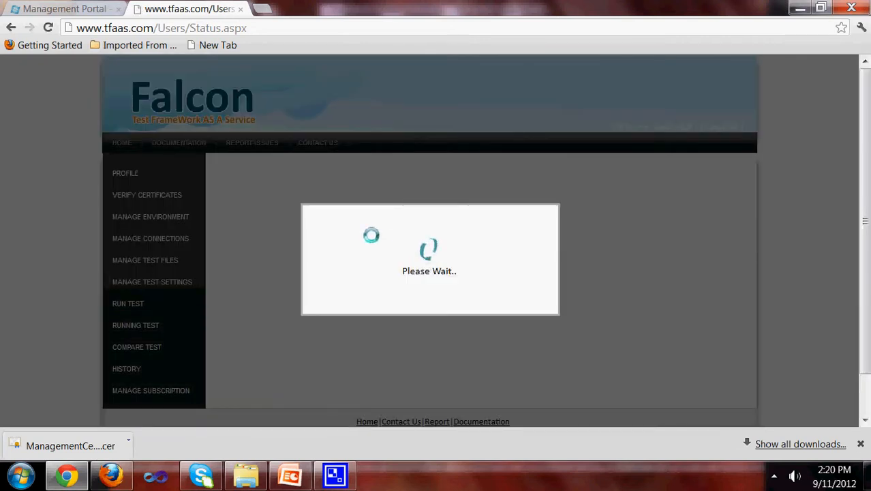
left_click(71, 9)
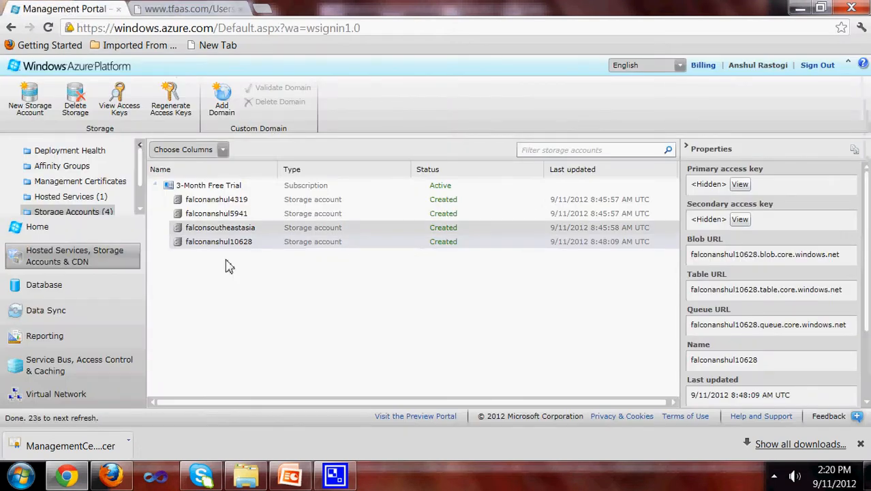
left_click(95, 197)
left_click(176, 223)
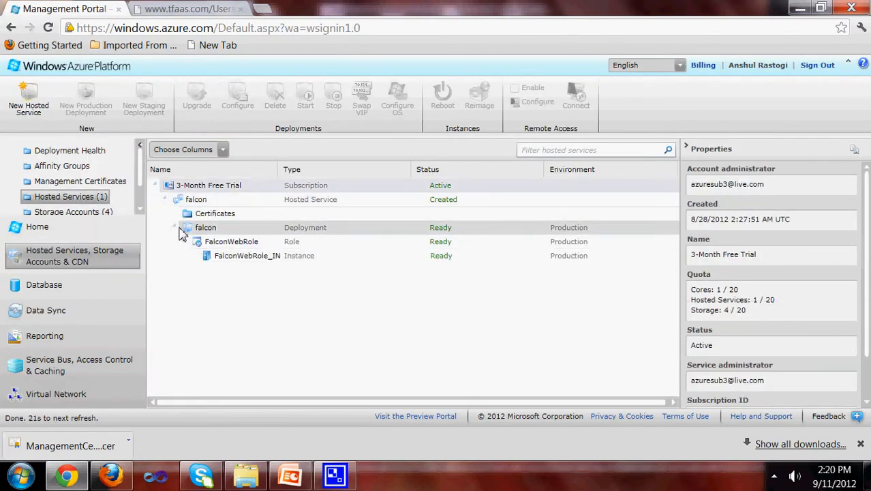
left_click(175, 227)
left_click(168, 201)
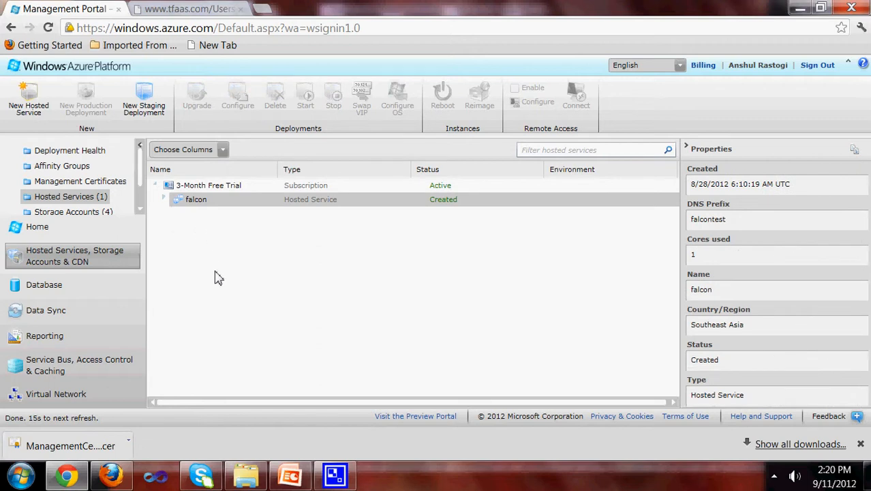
left_click(189, 9)
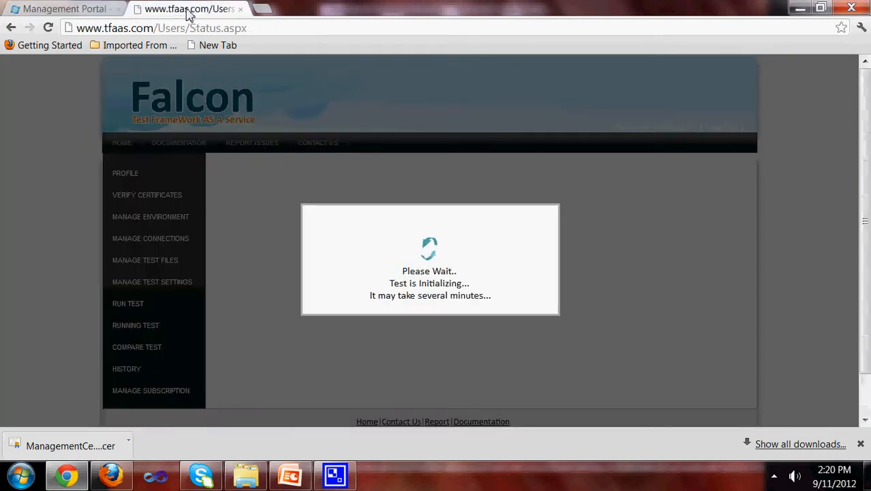
Step: Return to the Azure Management Portal showing the falcon hosted service
left_click(91, 11)
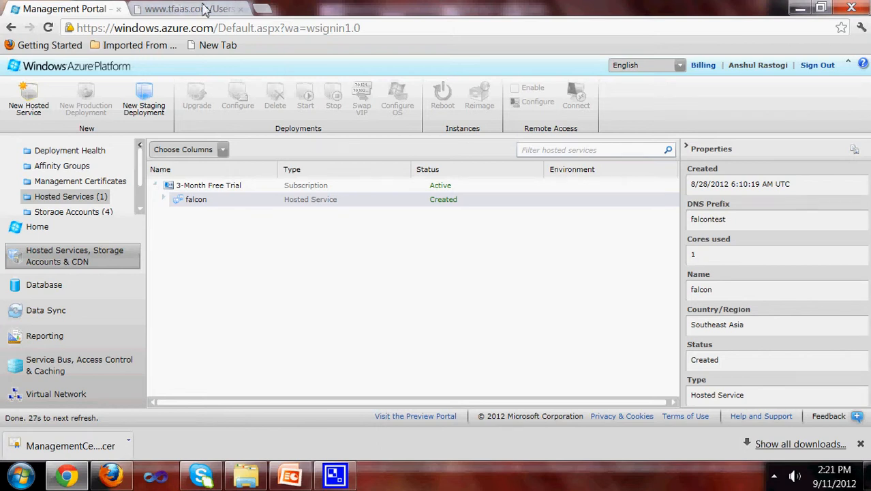
left_click(183, 9)
left_click(102, 9)
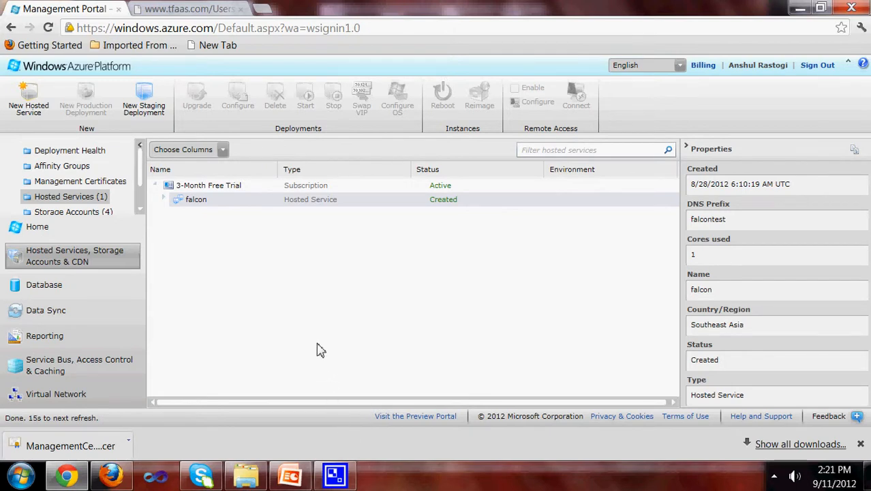
left_click(773, 477)
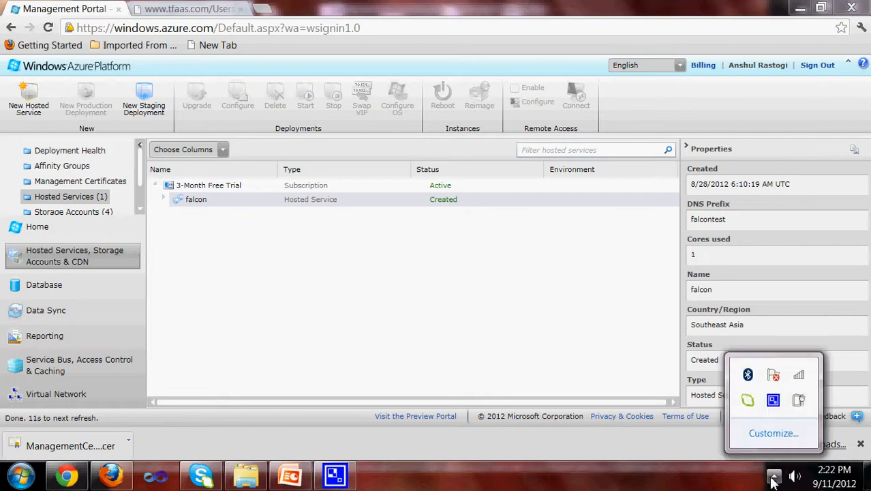
left_click(773, 400)
left_click_drag(205, 135, 520, 192)
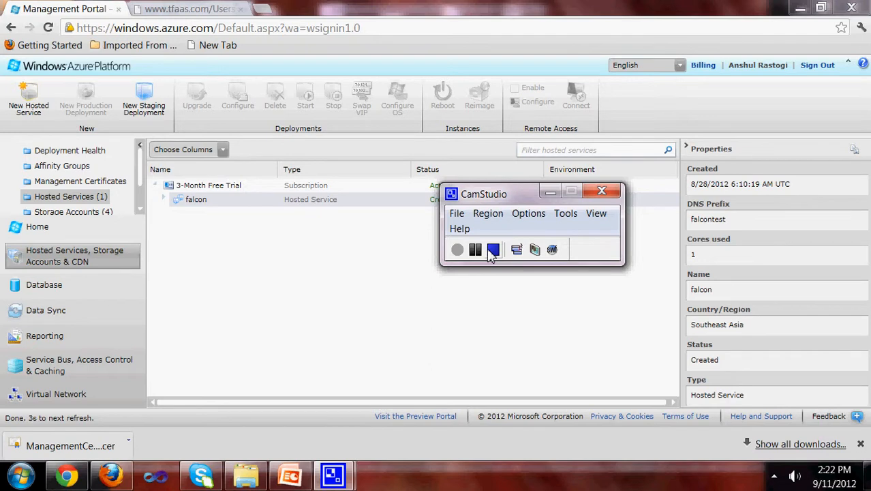